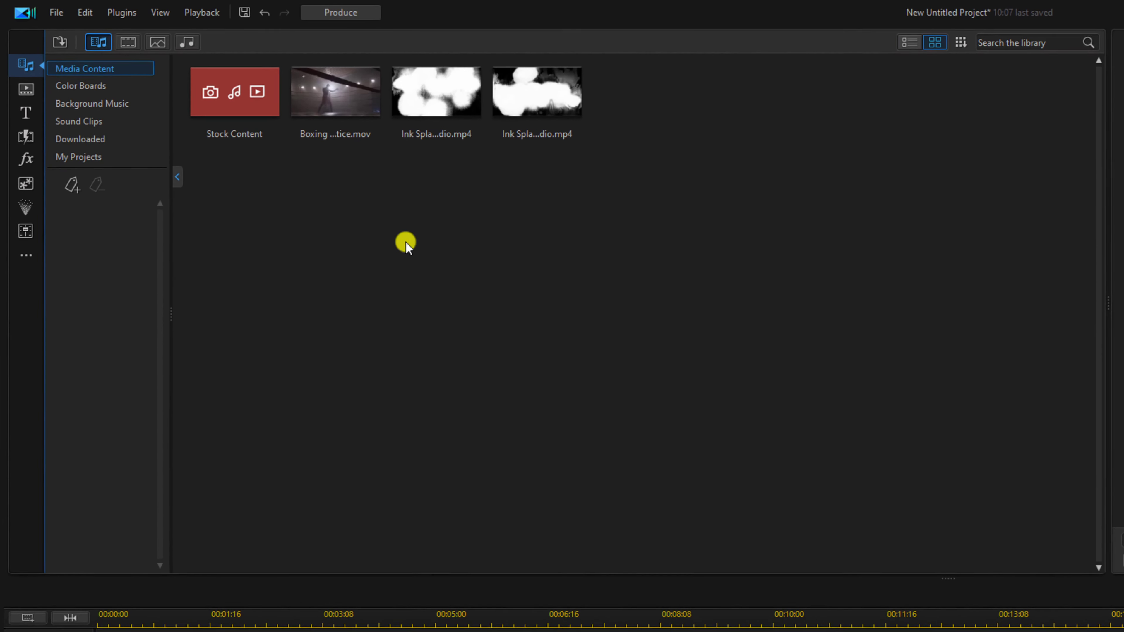
- Place the Default 'My Title' title at 00:00:00 on track 1 and open it in Title Designer
left_click(26, 115)
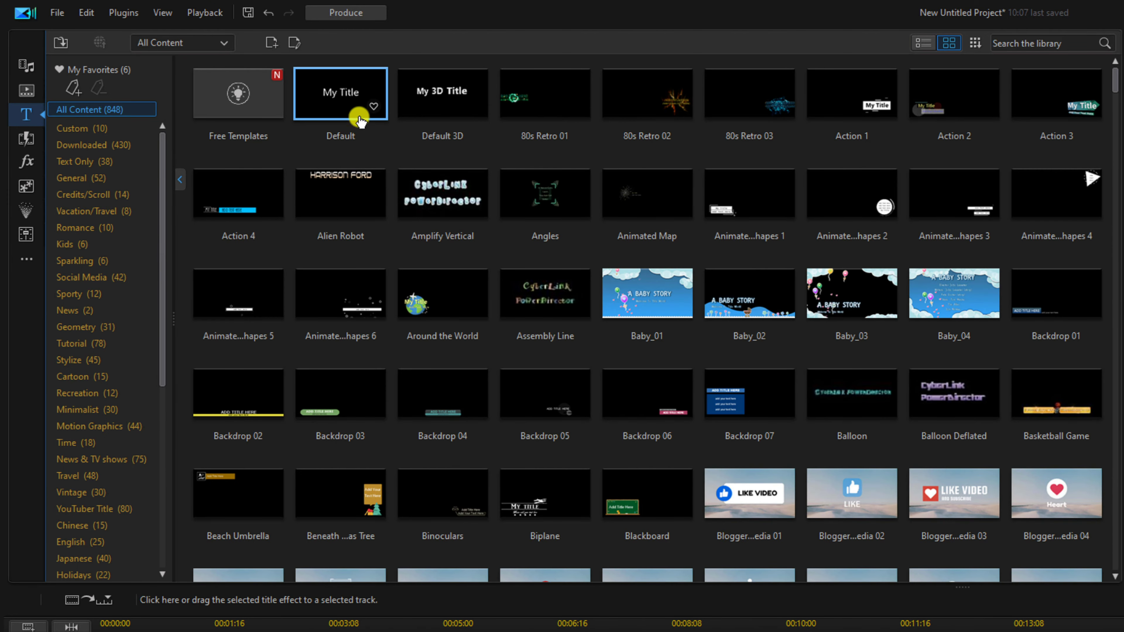
left_click_drag(339, 94, 113, 631)
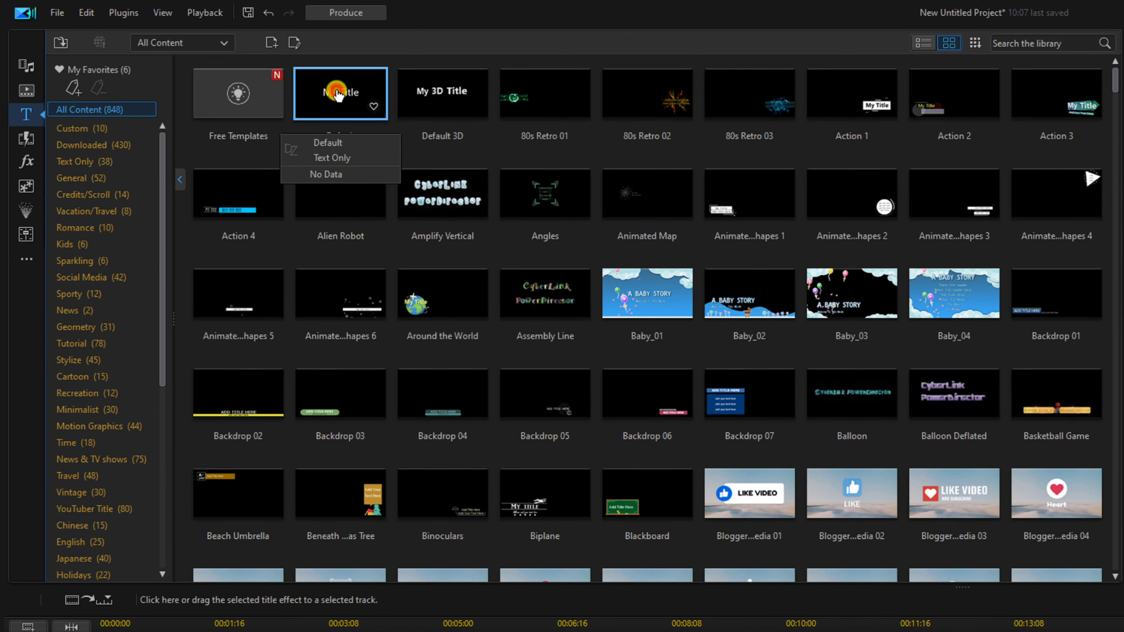
left_click_drag(113, 354, 86, 355)
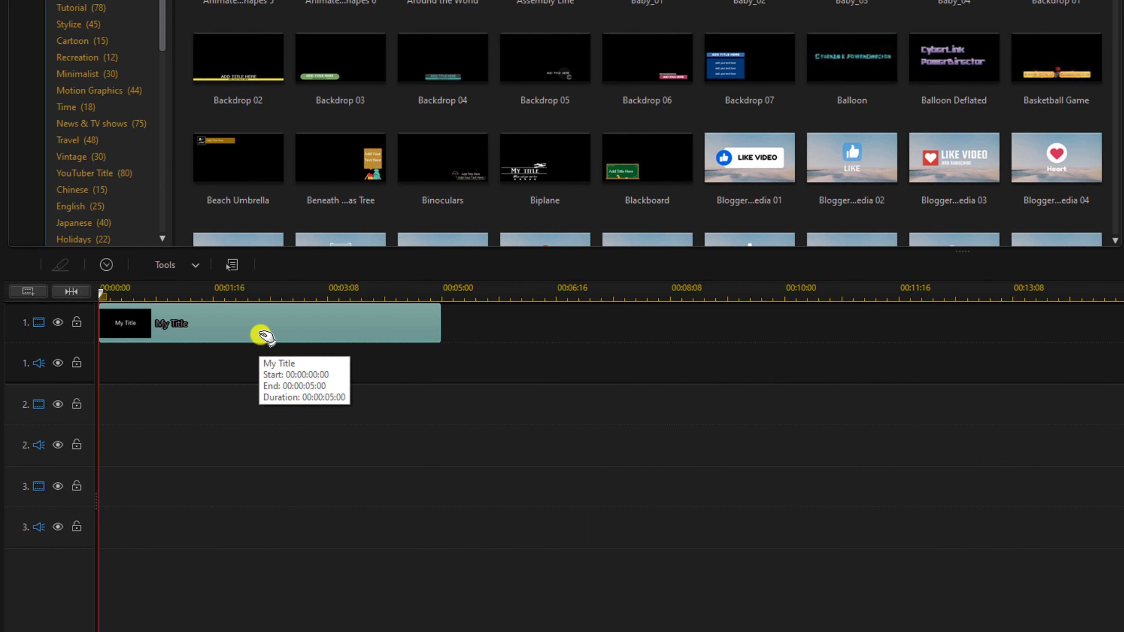
double_click(265, 337)
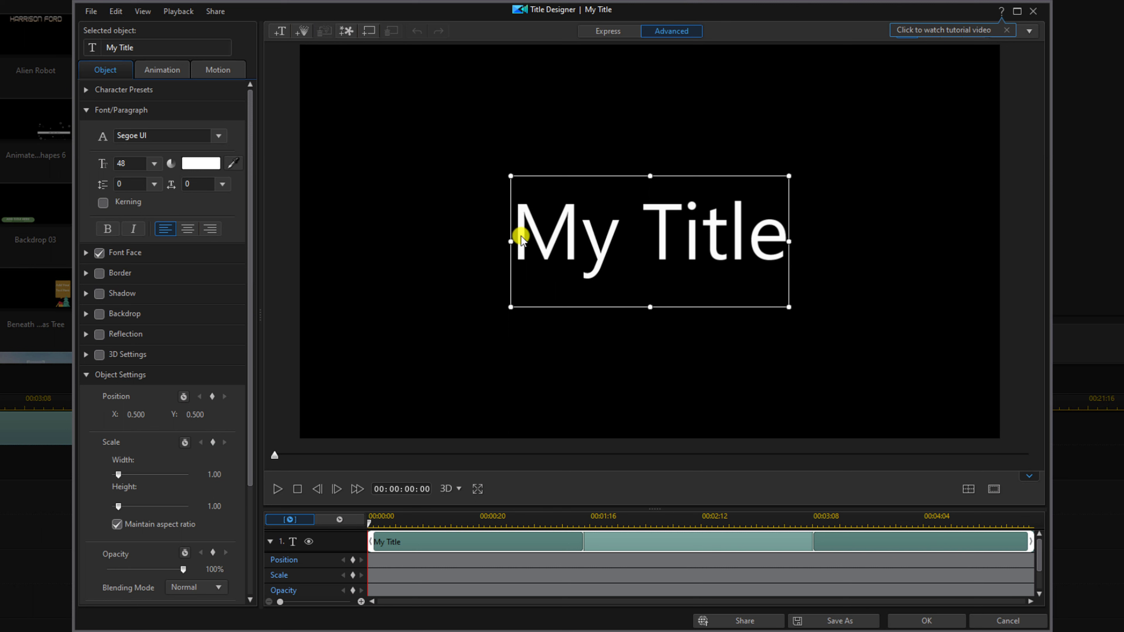
- Replace the title text with BOXING
double_click(523, 236)
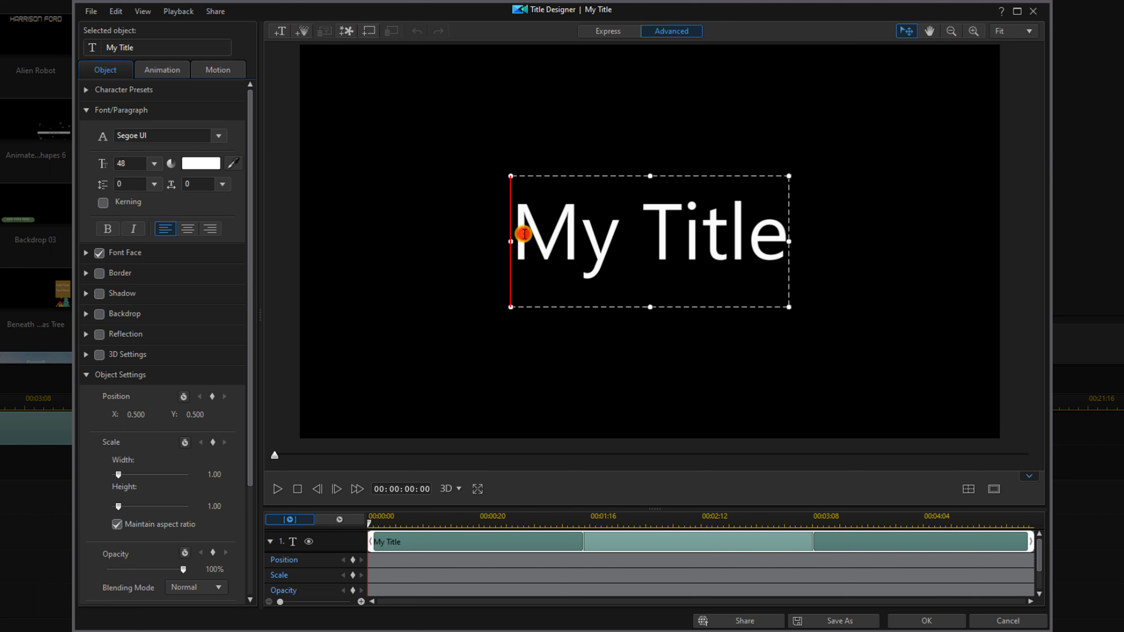
key("ctrl+a")
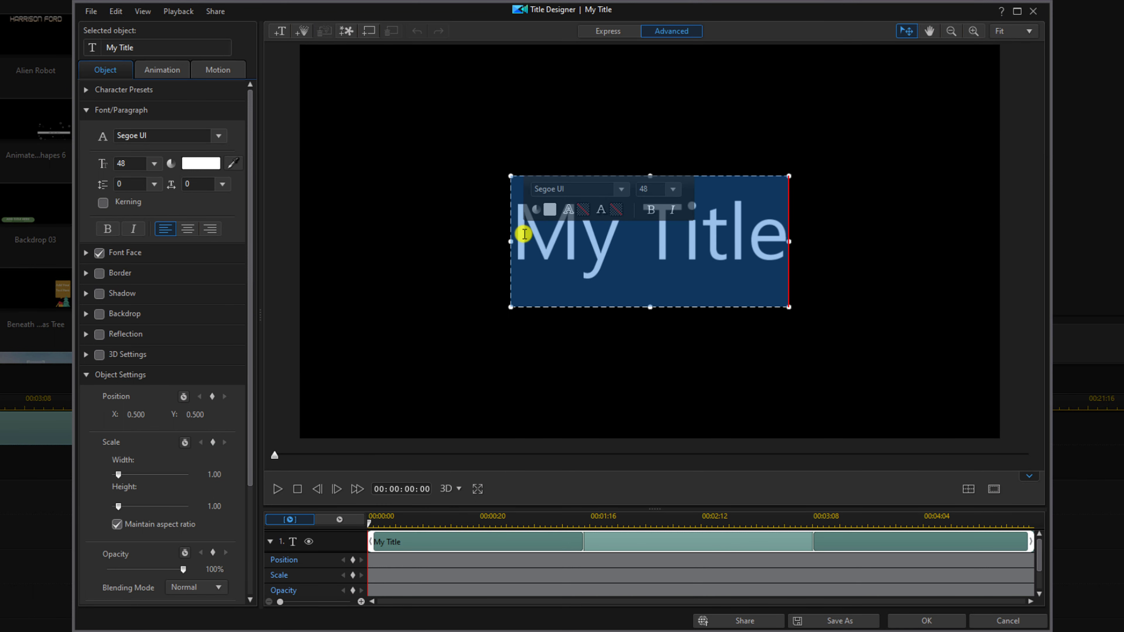
type("BOXING")
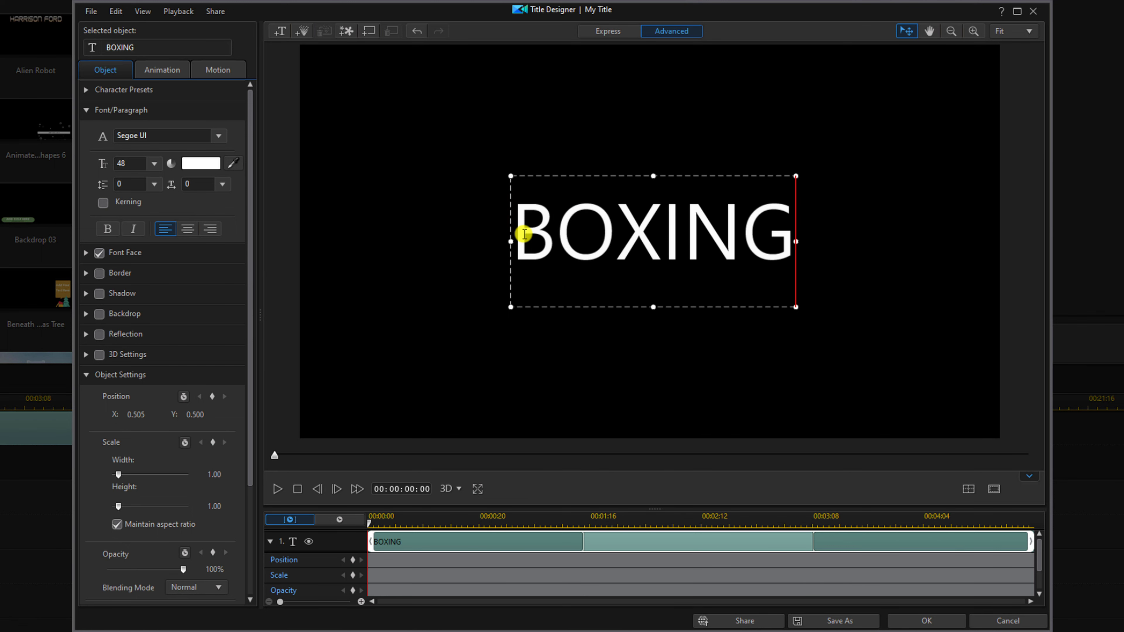
left_click(524, 234)
key("ctrl+a")
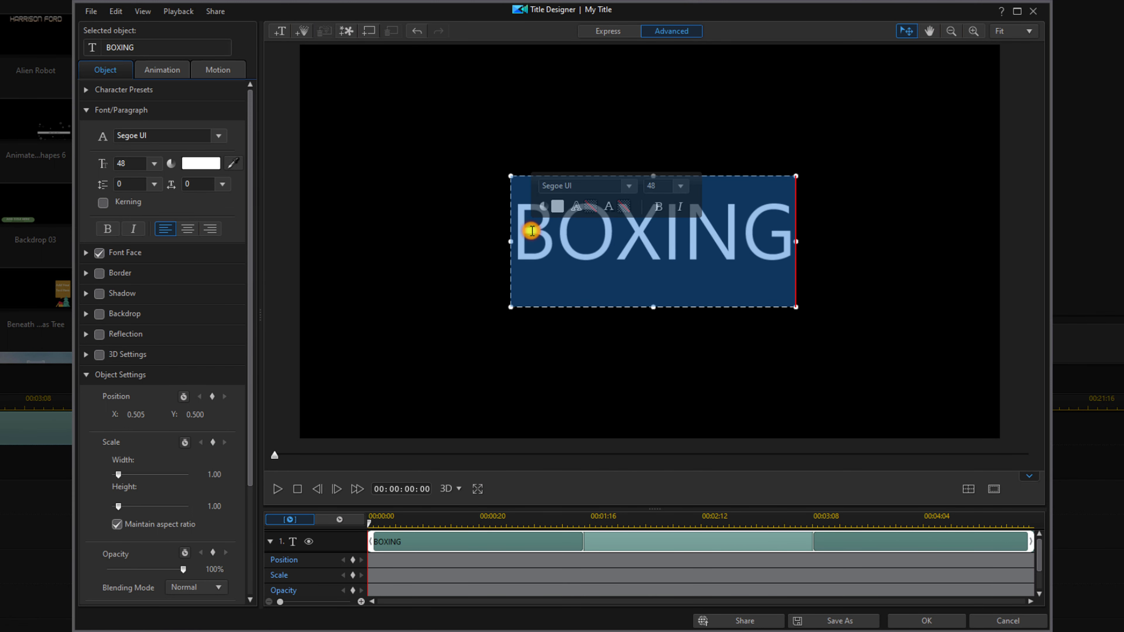
- Set the BOXING text to the Impact font at size 88
left_click(217, 138)
scroll(179, 215, "up", 10)
scroll(183, 216, "up", 20)
scroll(182, 216, "up", 20)
scroll(183, 216, "up", 3)
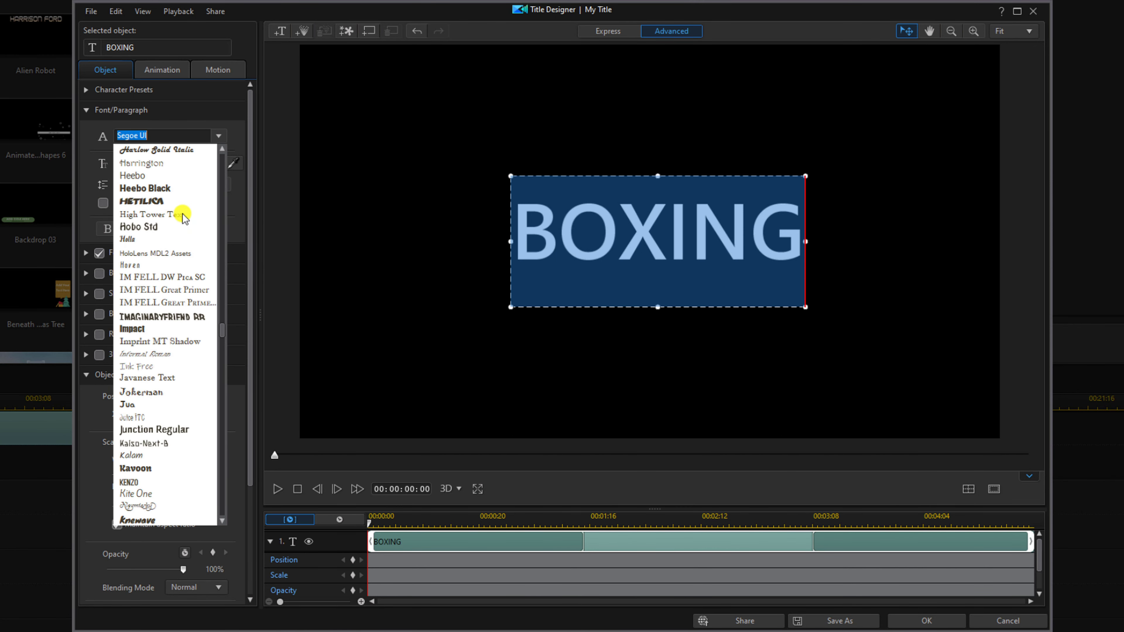
left_click(153, 333)
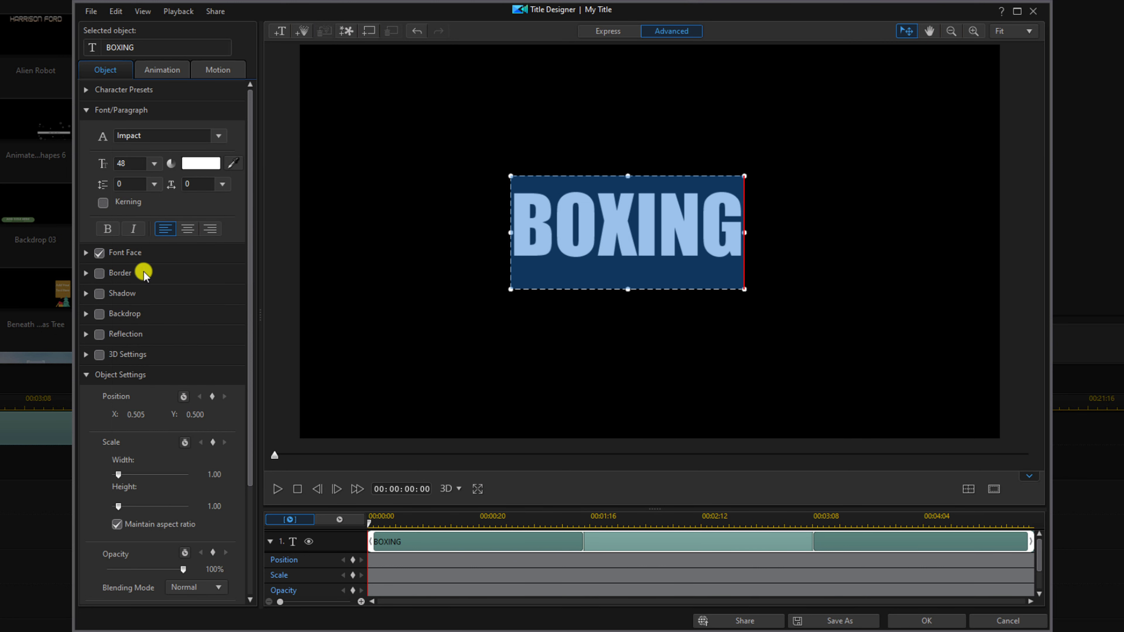
left_click(152, 165)
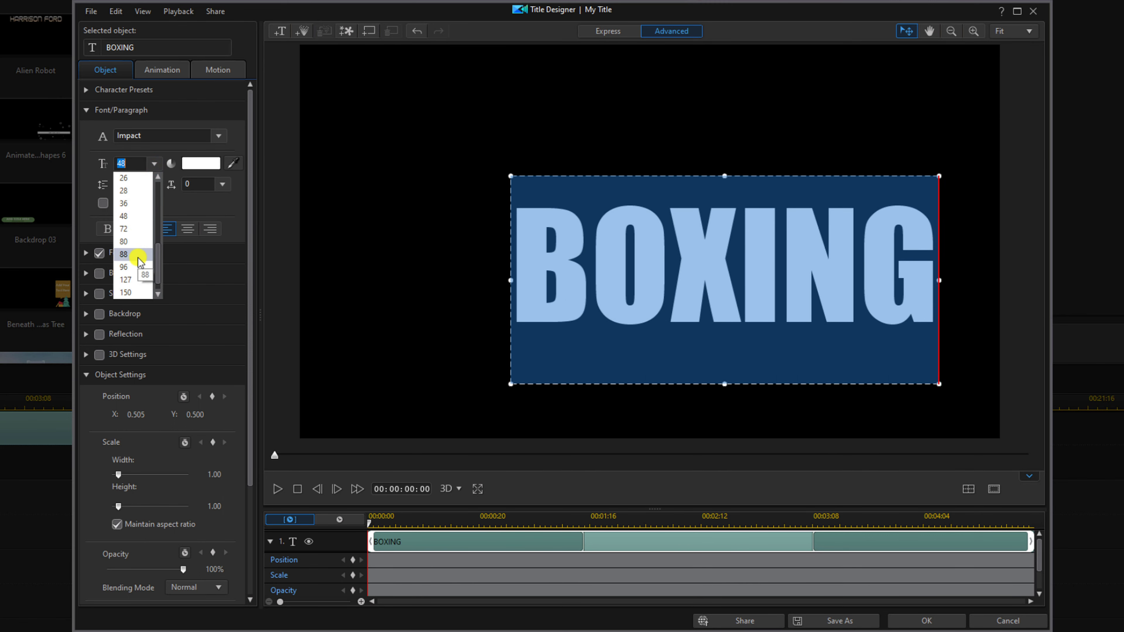
left_click(123, 254)
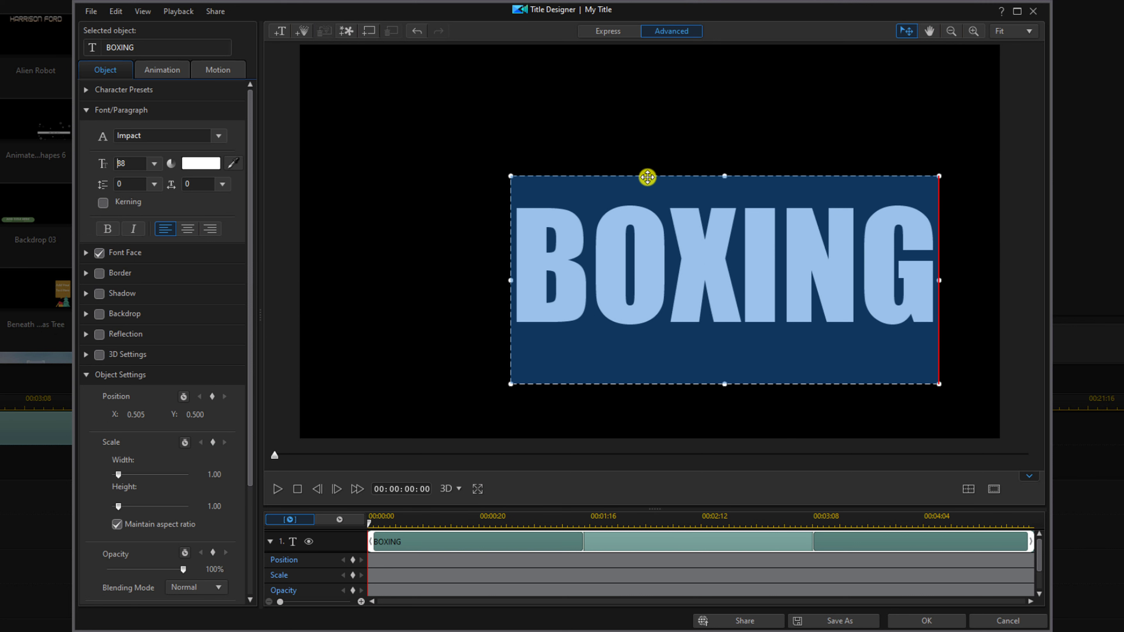
- Centre the BOXING text in the frame and apply the title changes
left_click(647, 177)
left_click_drag(648, 177, 581, 145)
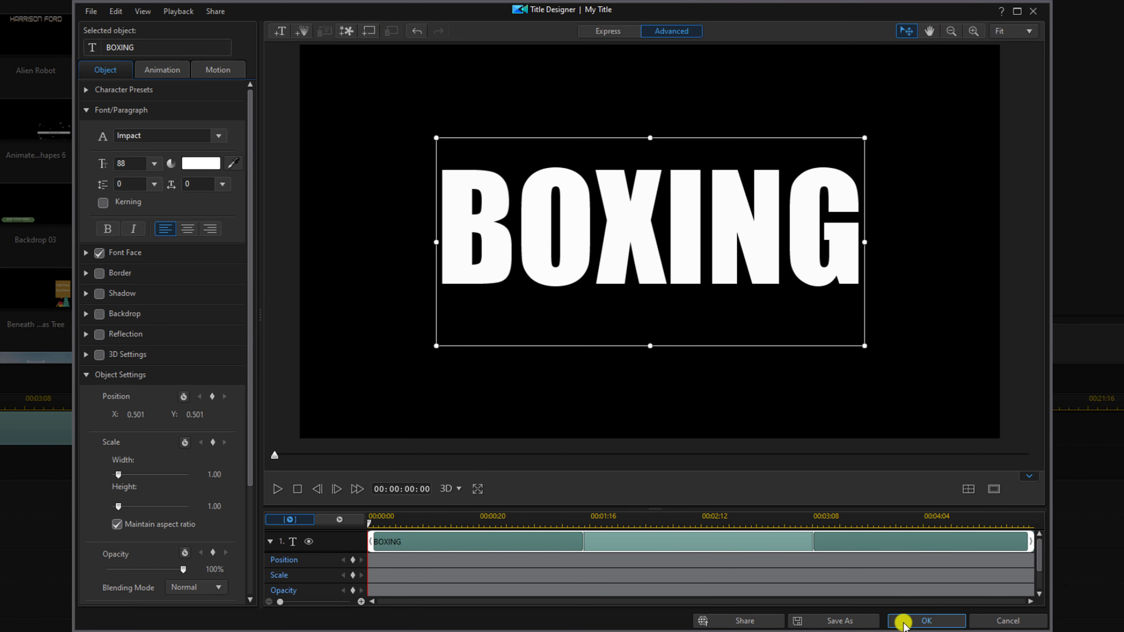
left_click(902, 621)
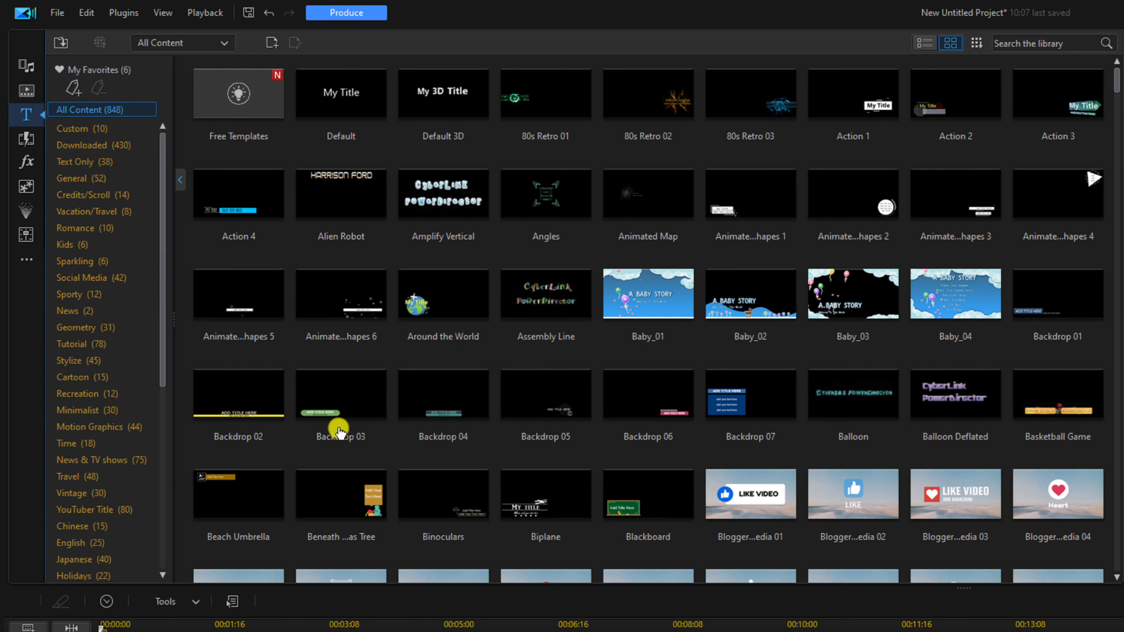
- Place the Ink Splatter1 clip at the start of track 2
left_click(26, 66)
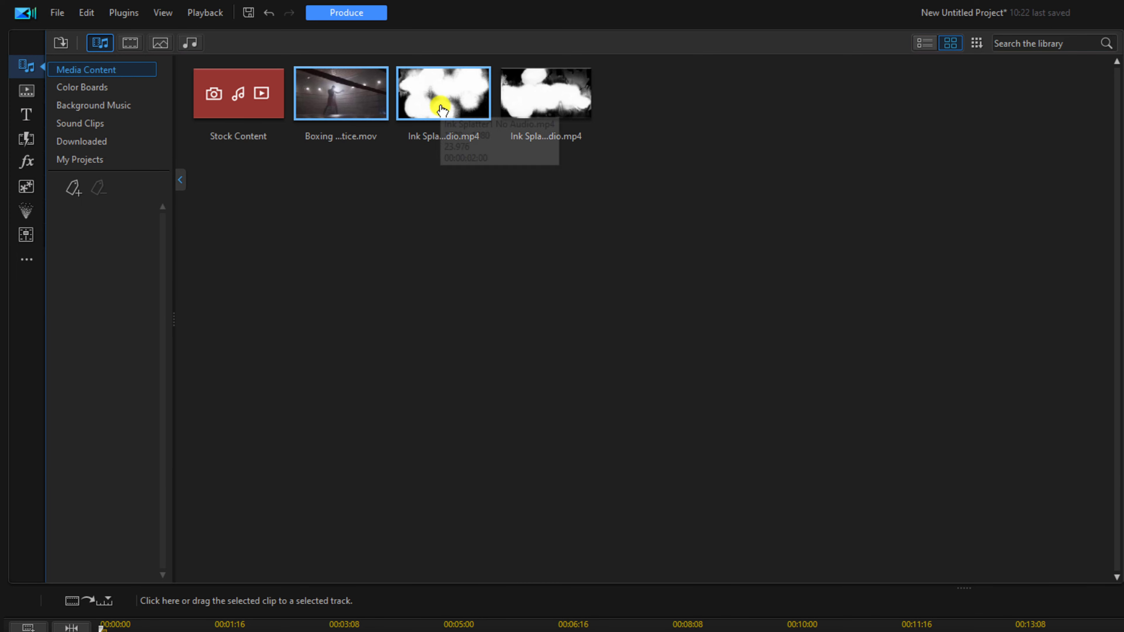
mouse_move(441, 108)
left_mouse_down()
mouse_move(432, 95)
mouse_move(442, 100)
mouse_move(321, 263)
mouse_move(135, 352)
mouse_move(87, 351)
left_mouse_up()
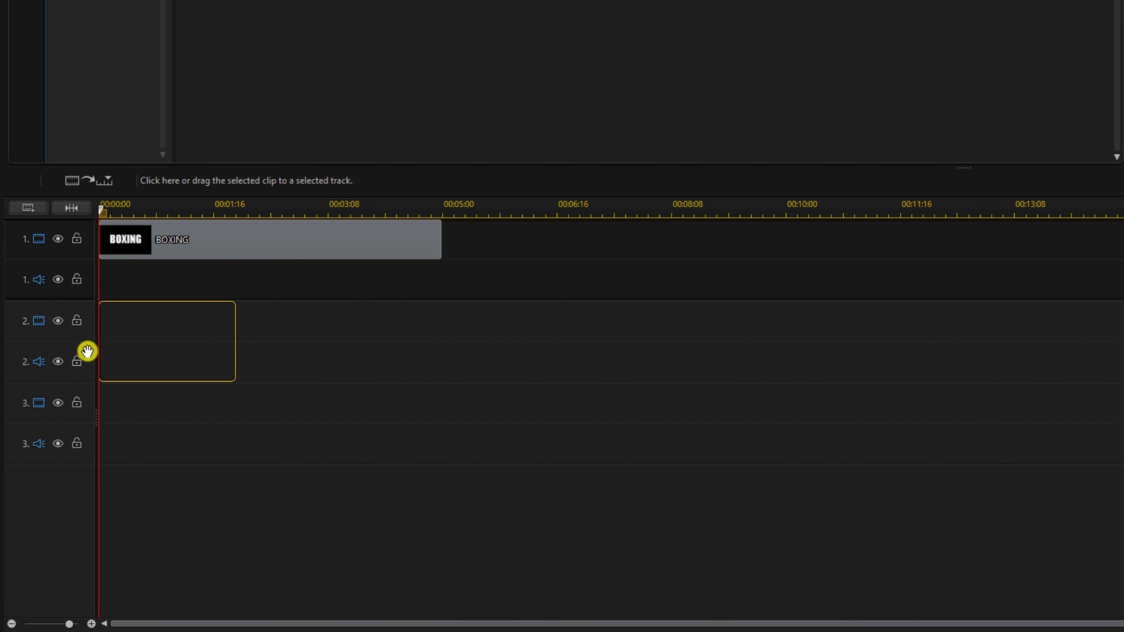
left_click_drag(87, 351, 95, 341)
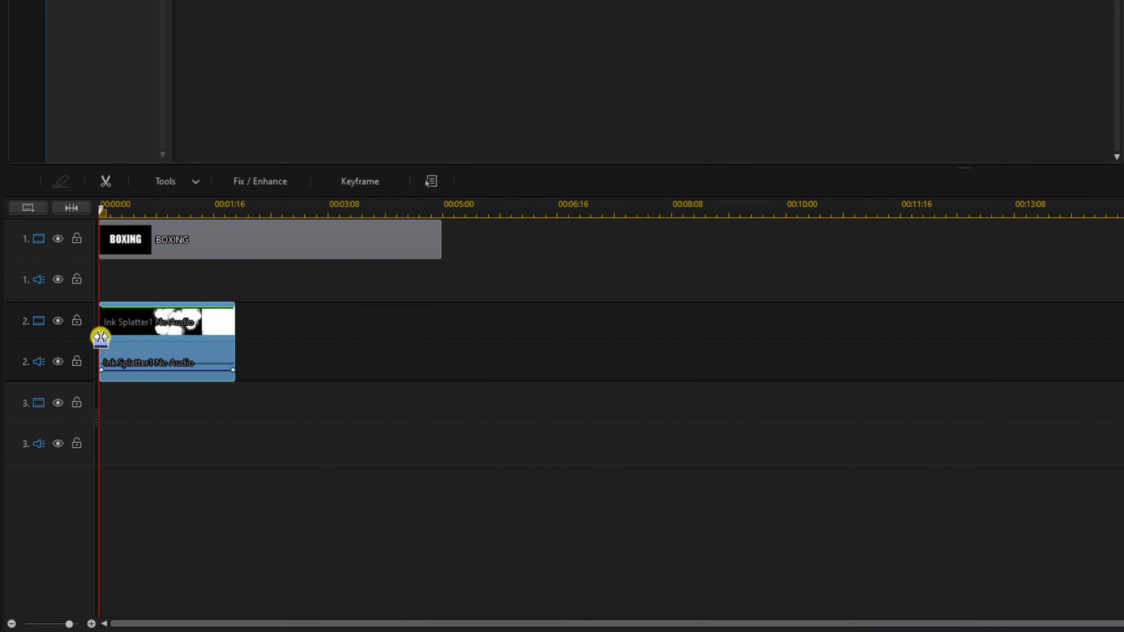
- Set the Ink Splatter1 clip's blending mode to Multiply
left_click(189, 182)
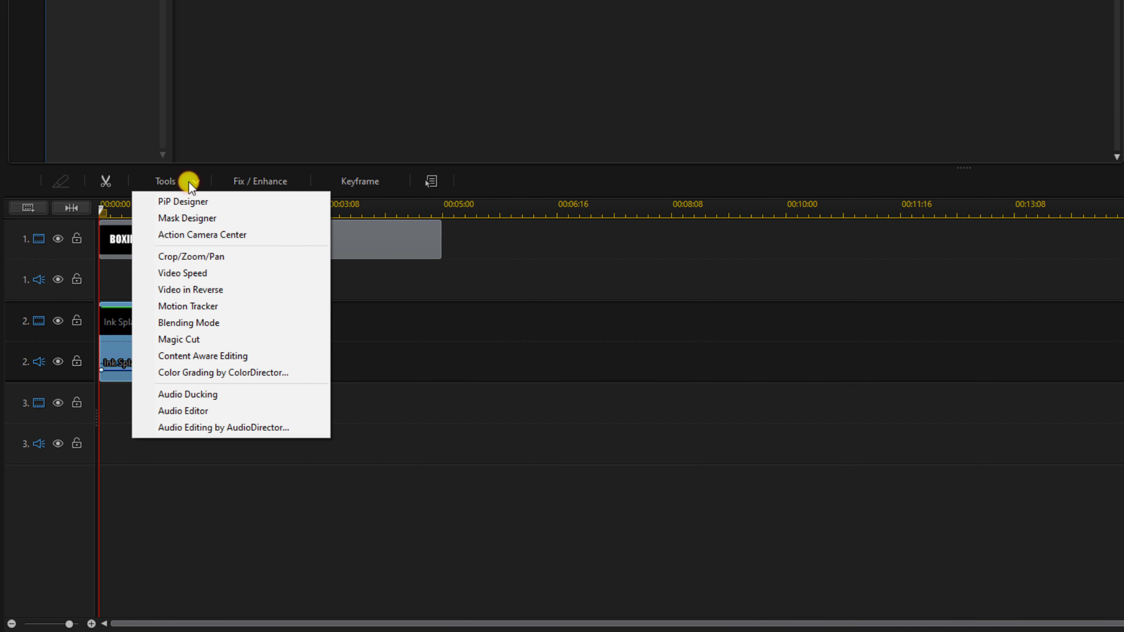
left_click(246, 326)
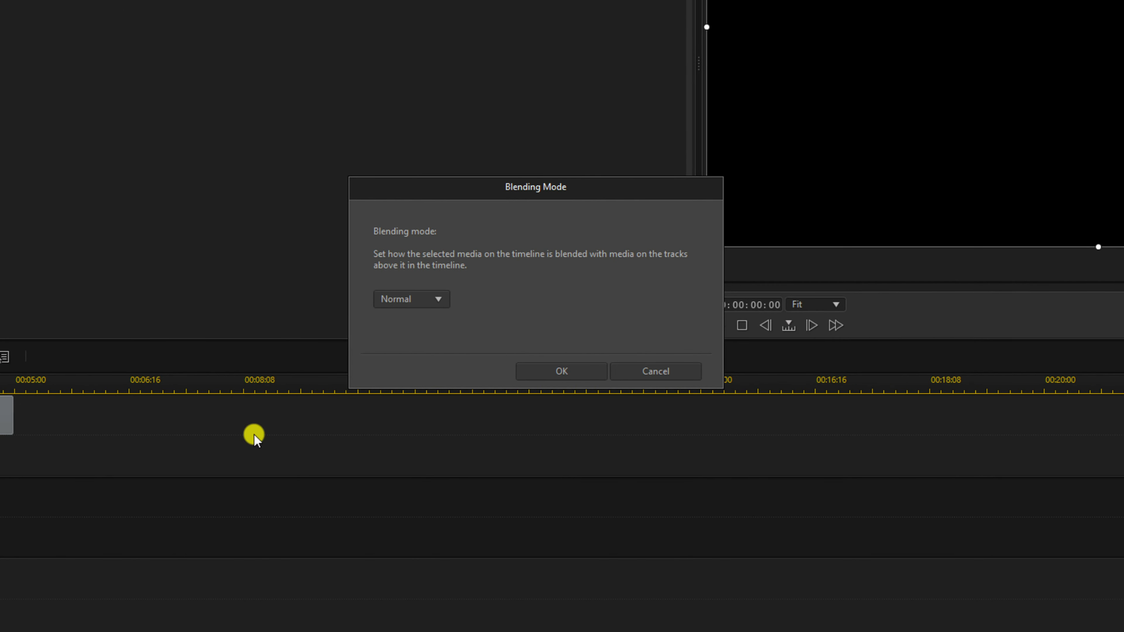
left_click(440, 301)
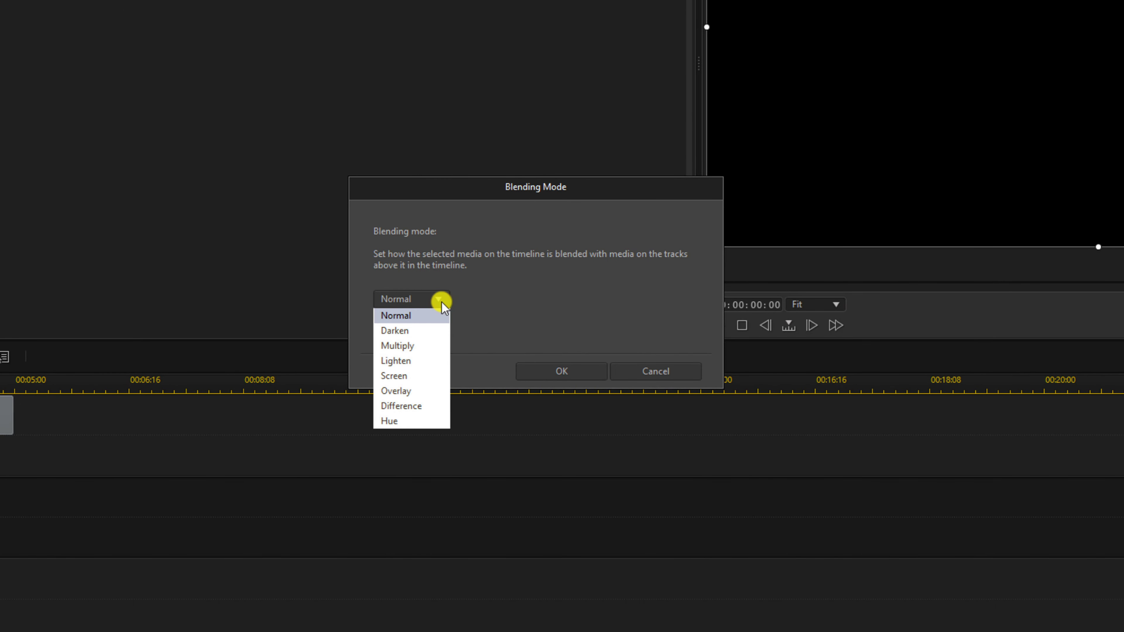
left_click(432, 350)
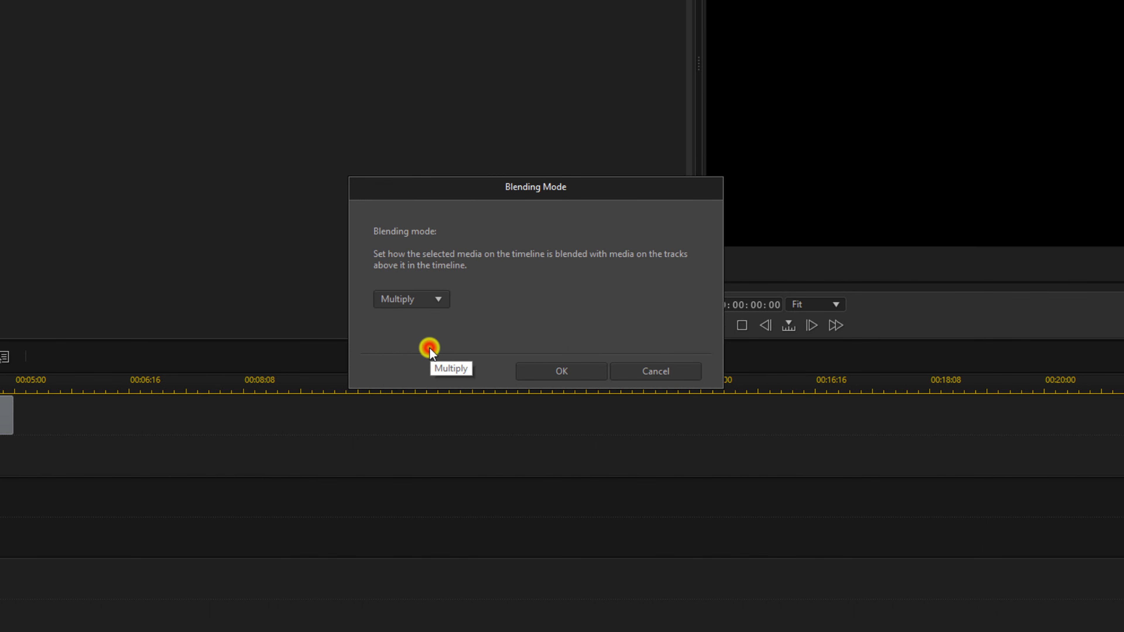
left_click(583, 373)
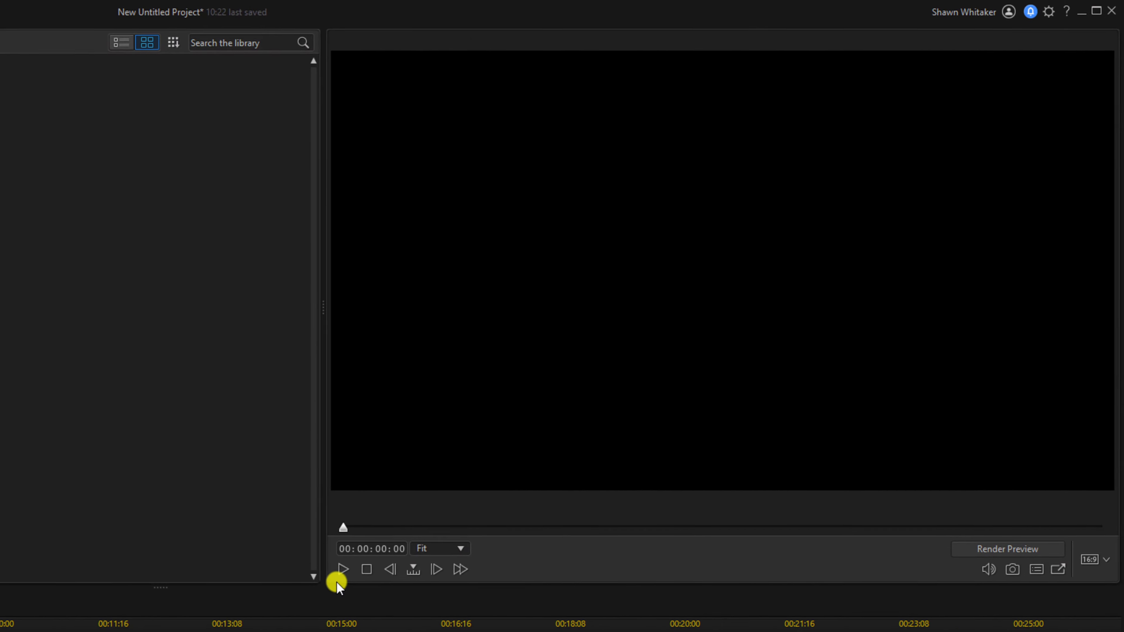
left_click(345, 570)
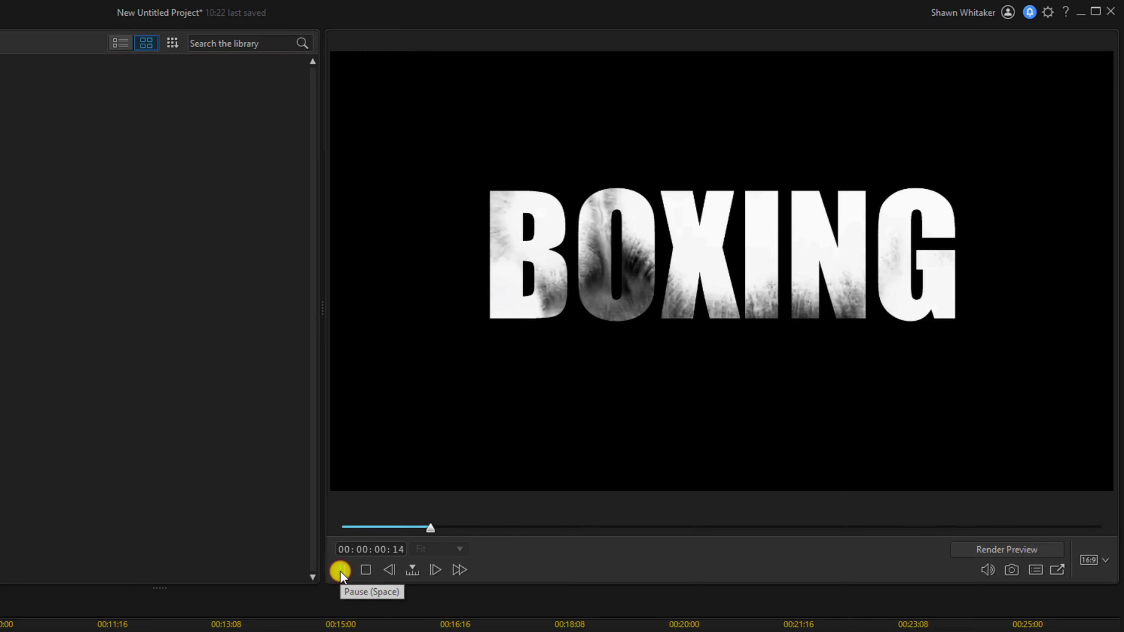
left_click(341, 572)
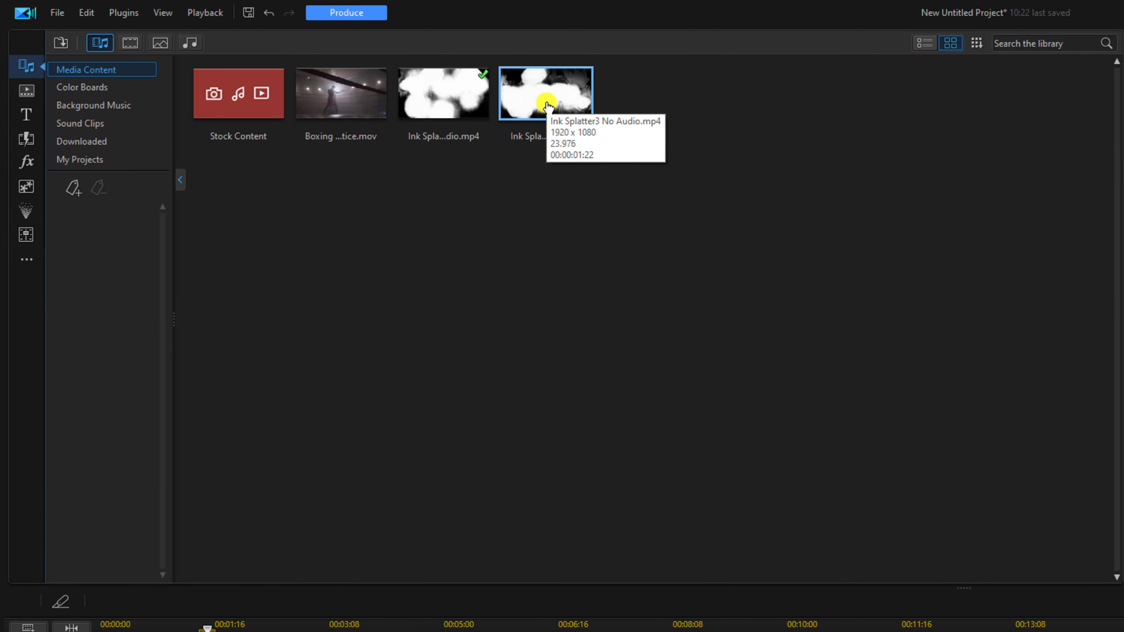
- Place the Ink Splatter3 clip on track 2 at 00:00:03:02
left_click_drag(546, 104, 409, 555)
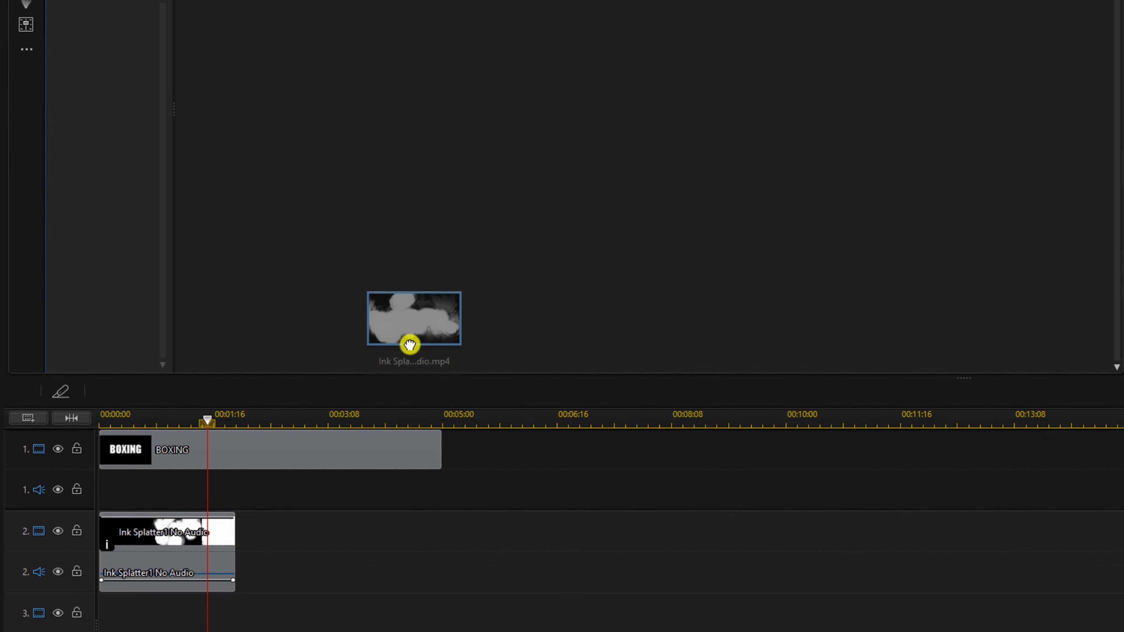
mouse_move(409, 345)
left_mouse_down()
mouse_move(354, 607)
mouse_move(354, 574)
mouse_move(309, 561)
left_mouse_up()
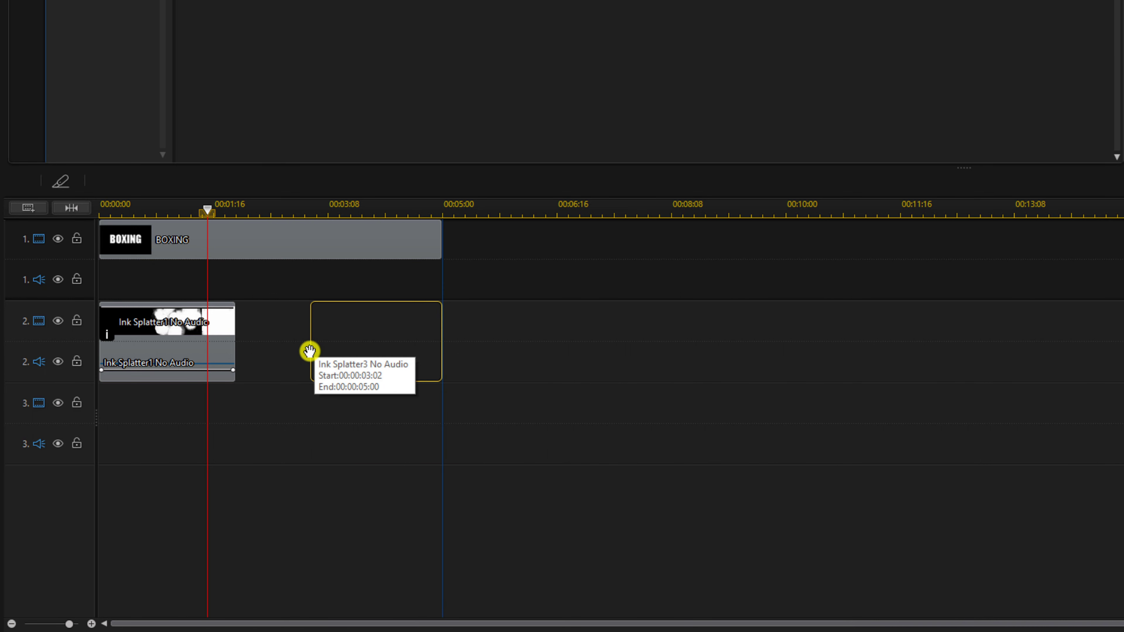
left_click_drag(310, 351, 309, 351)
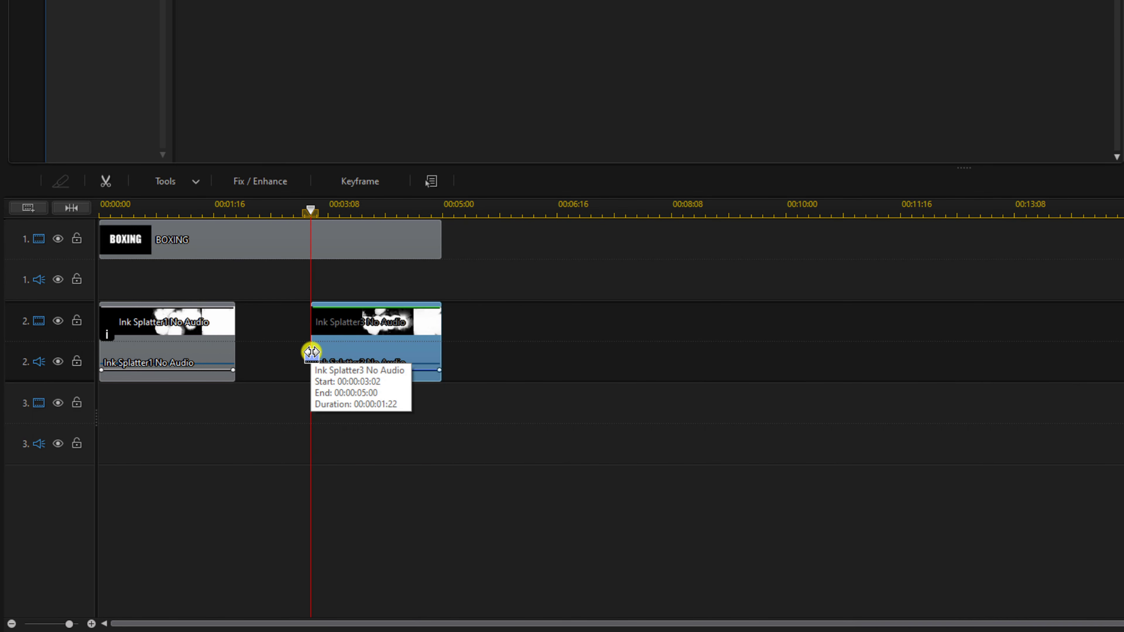
- Copy Ink Splatter1's attributes onto Ink Splatter3, replacing its keyframe settings
left_click(185, 335)
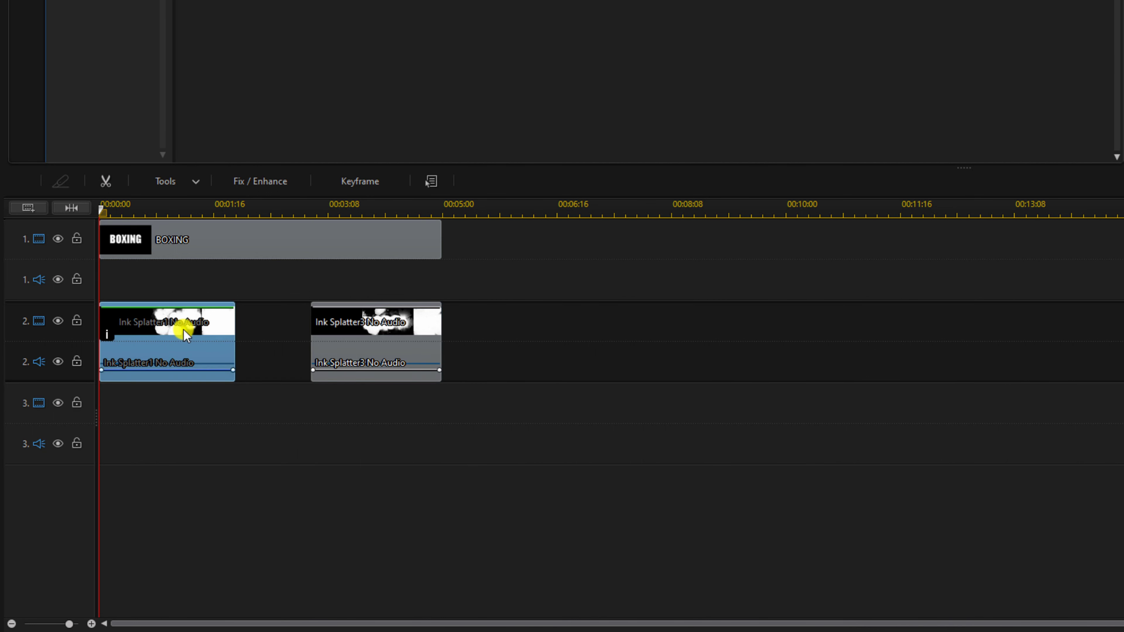
right_click(187, 332)
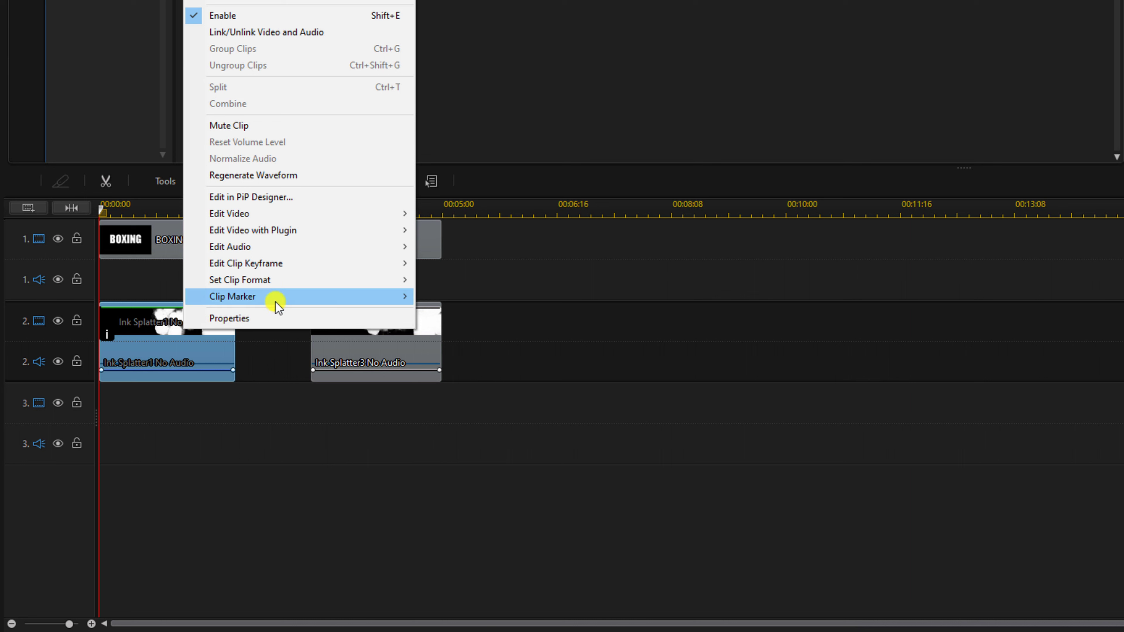
mouse_move(302, 266)
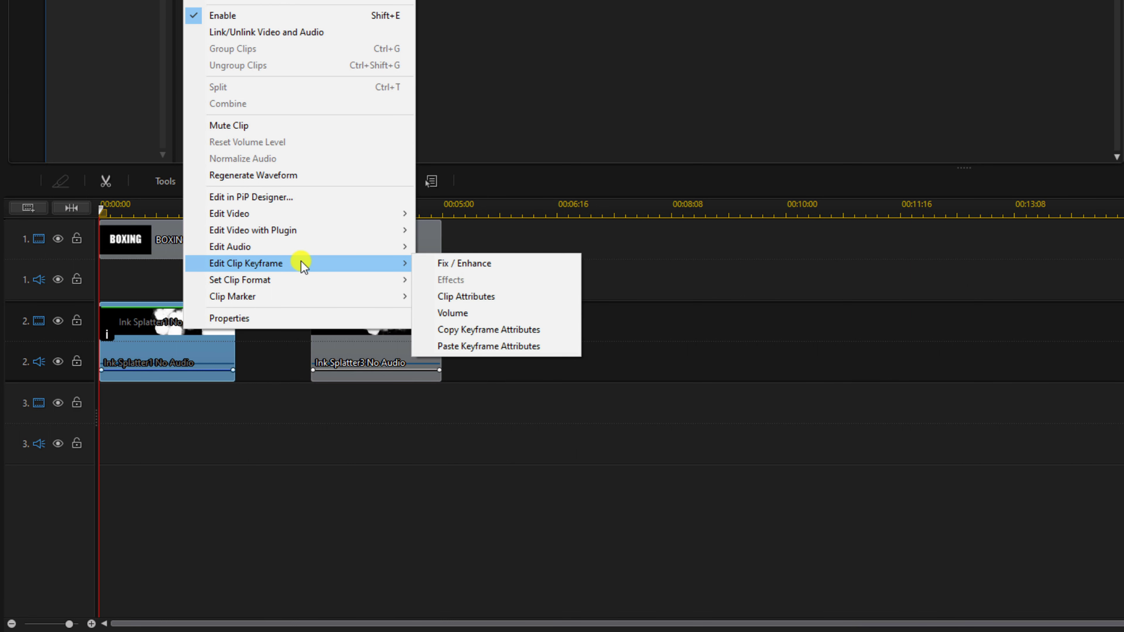
left_click(559, 336)
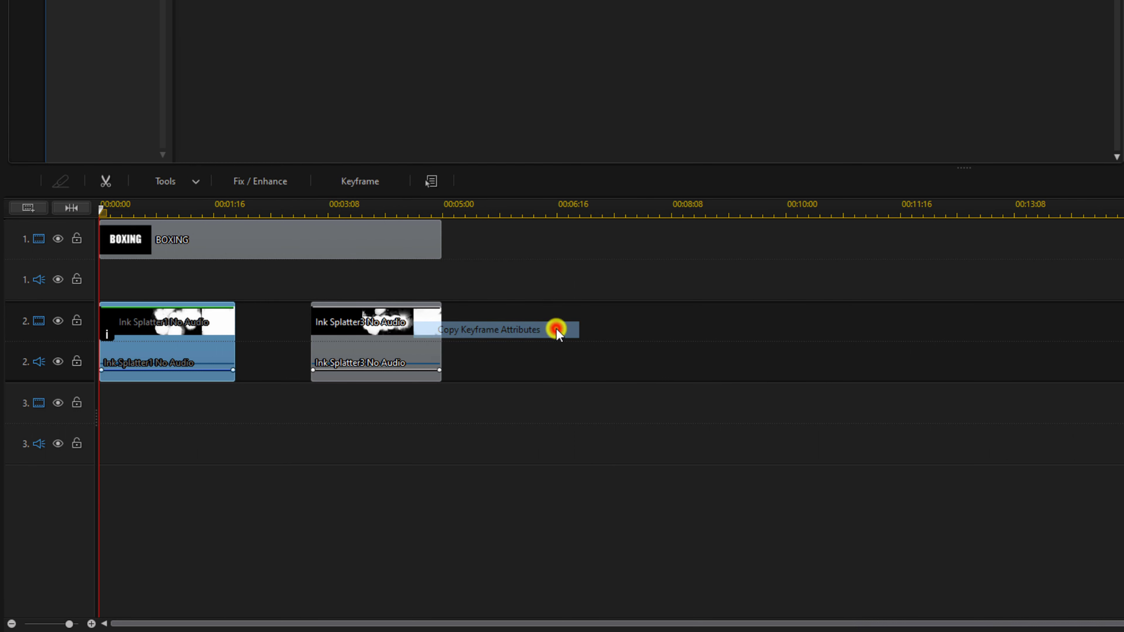
right_click(369, 337)
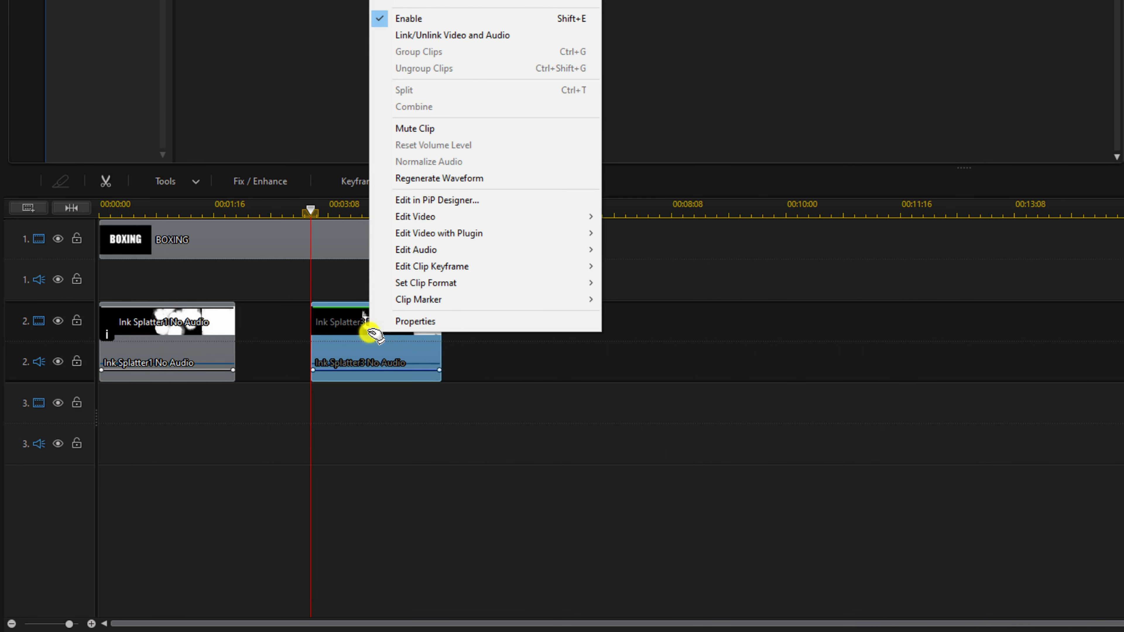
mouse_move(506, 262)
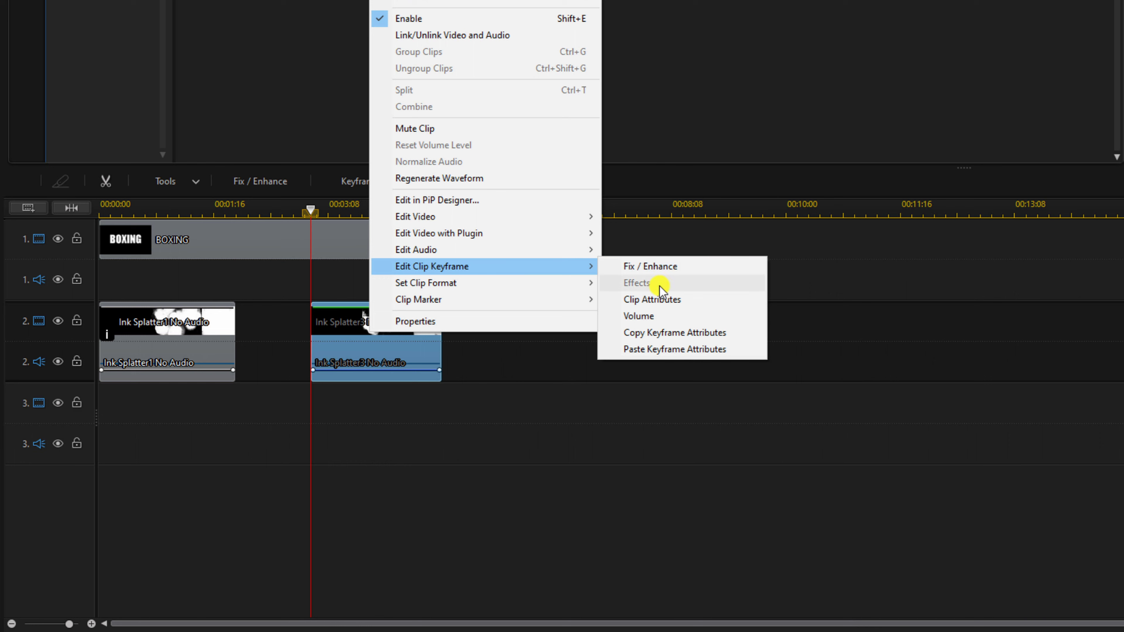
left_click(740, 349)
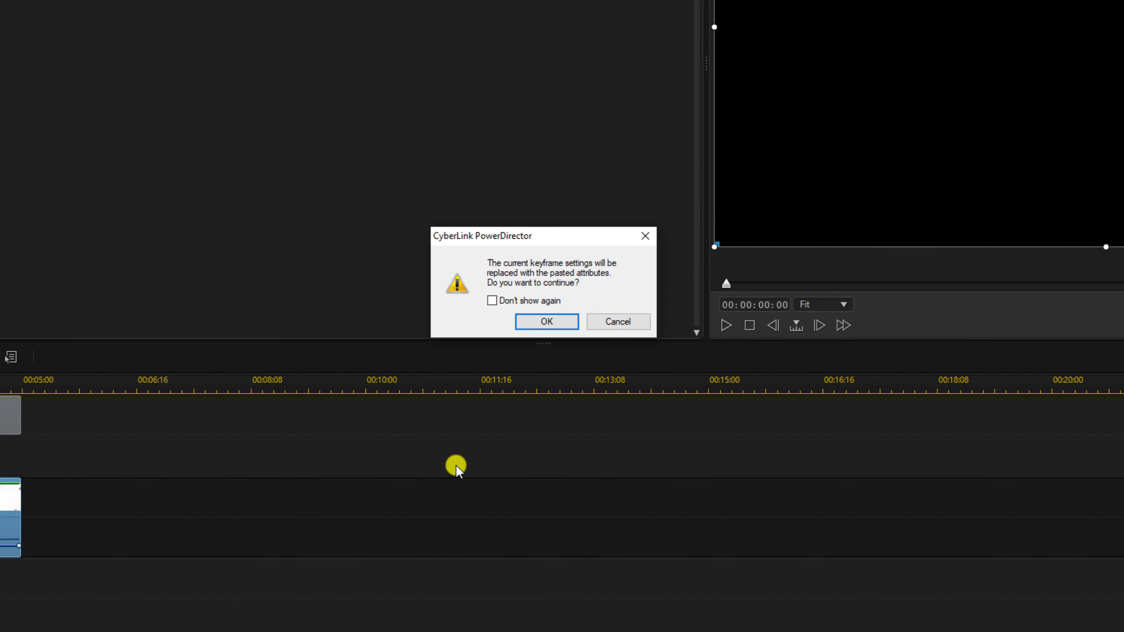
left_click(537, 322)
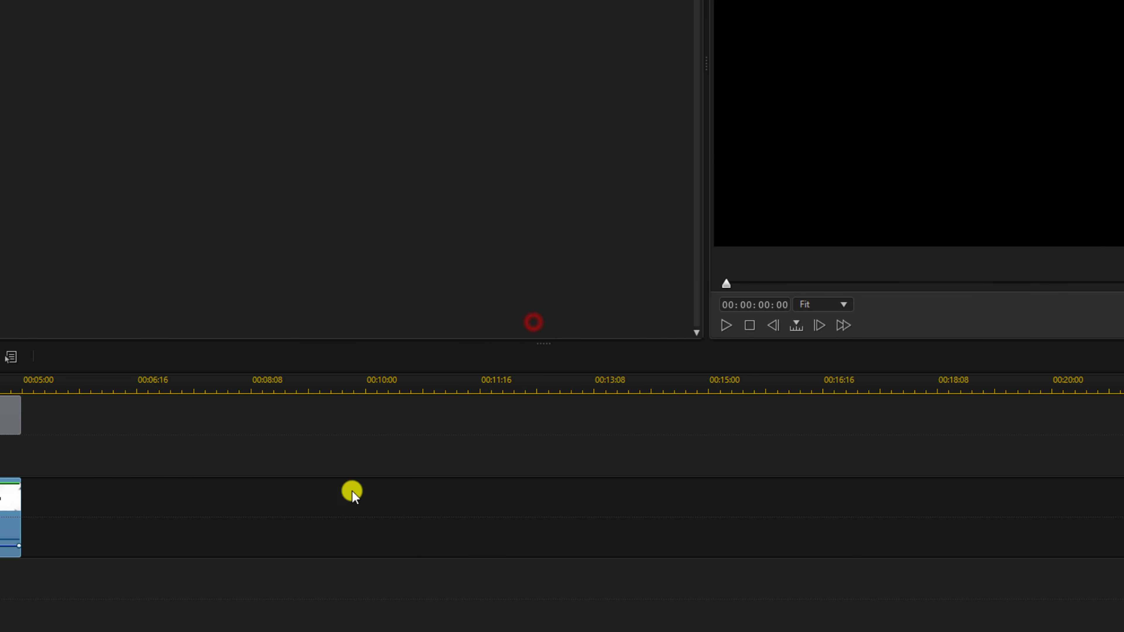
- Preview the splatter from 00:00:03:02
left_click(277, 509)
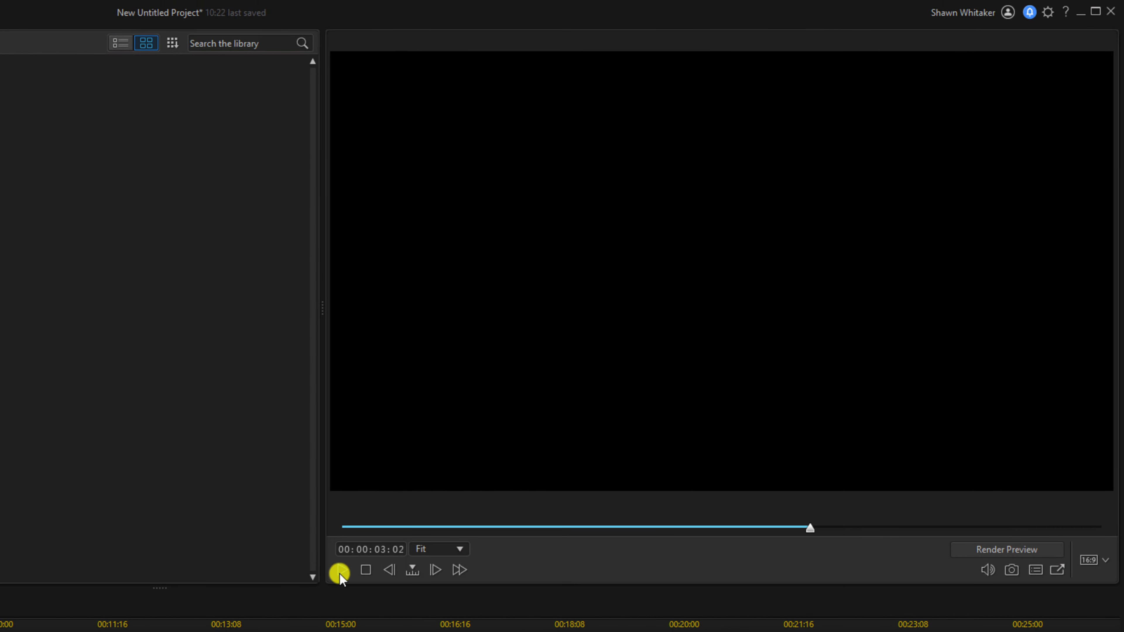
left_click(339, 571)
left_click(340, 572)
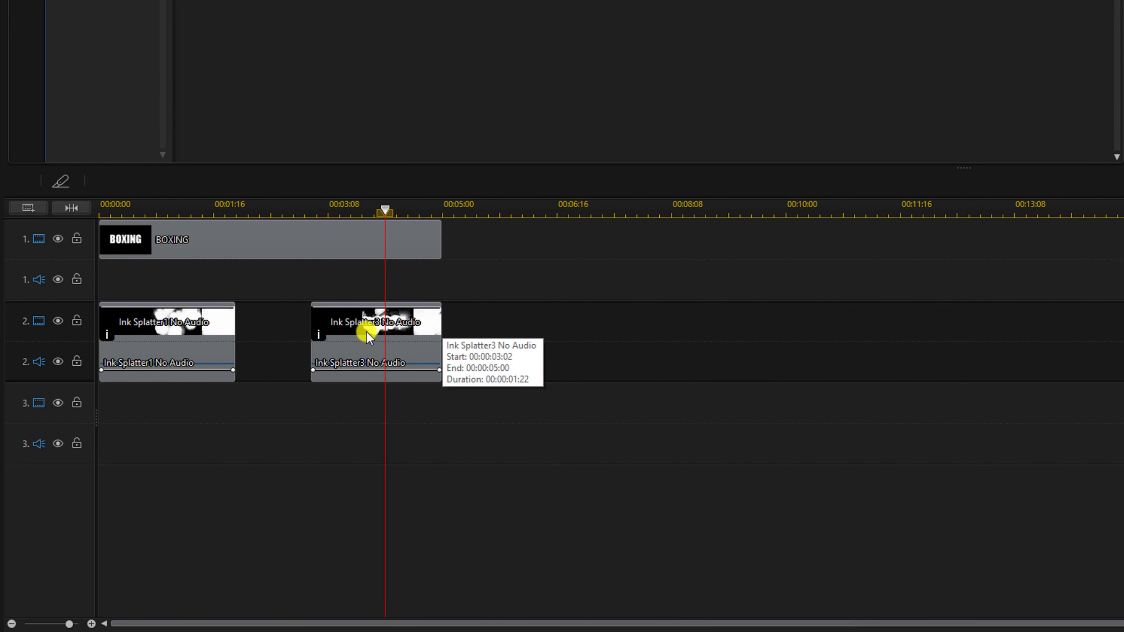
- Reverse the Ink Splatter3 clip, play back the reveal, and go to Produce
left_click(366, 331)
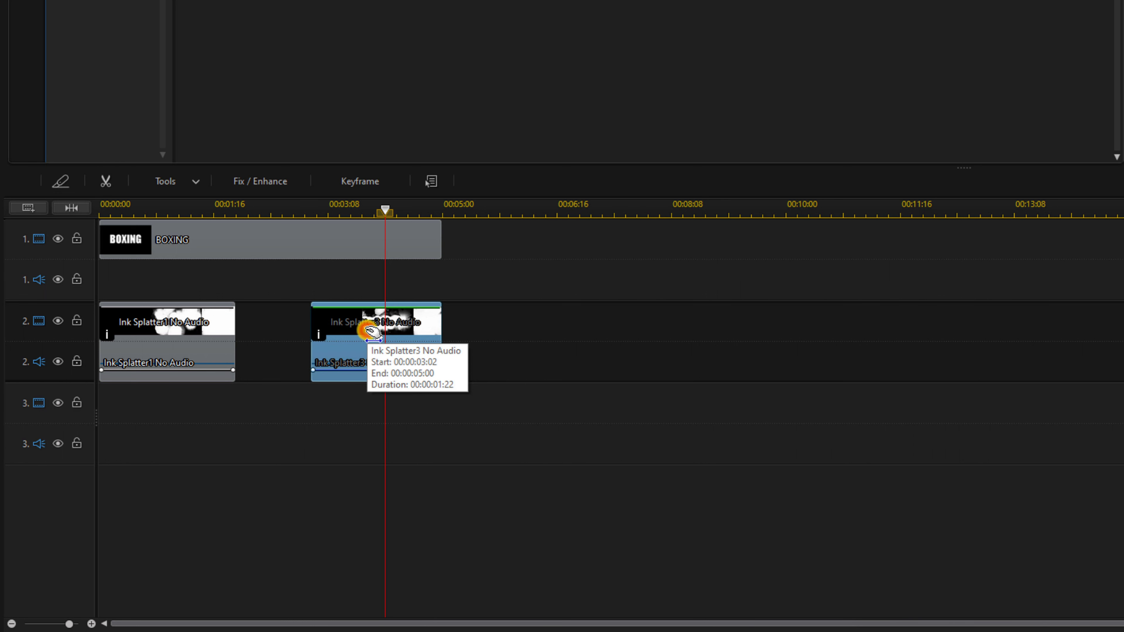
left_click(197, 181)
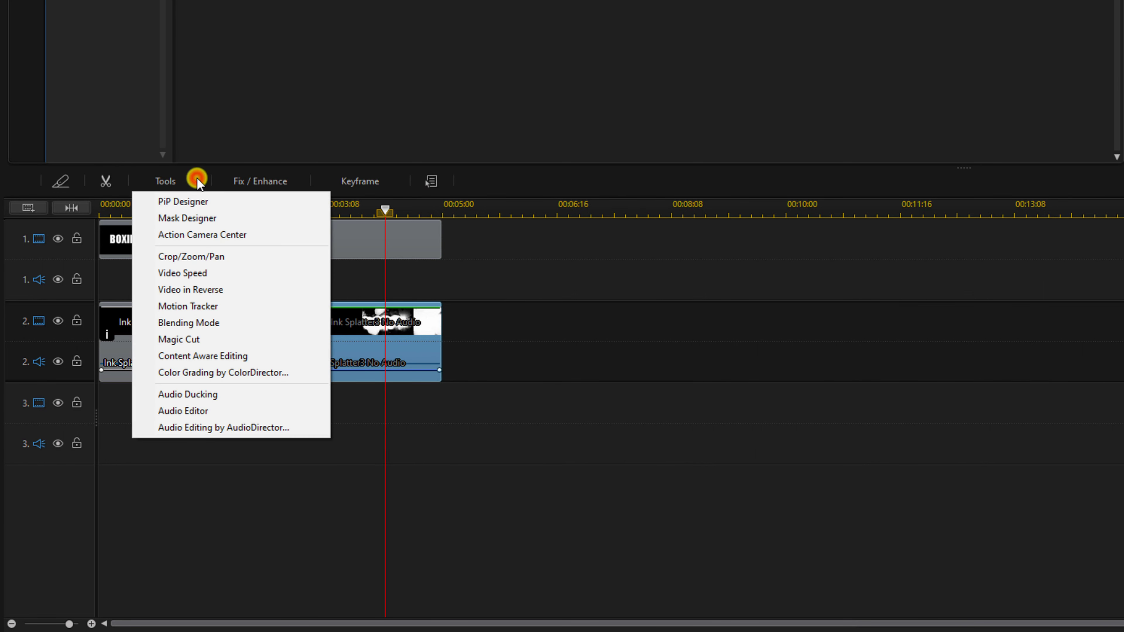
left_click(238, 292)
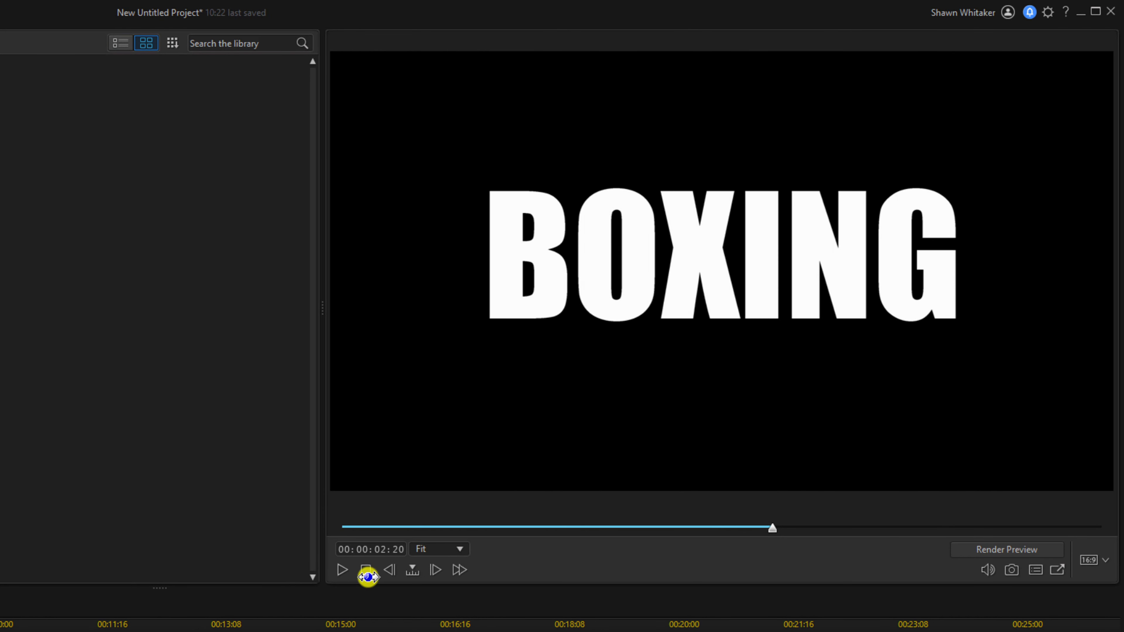
left_click(338, 571)
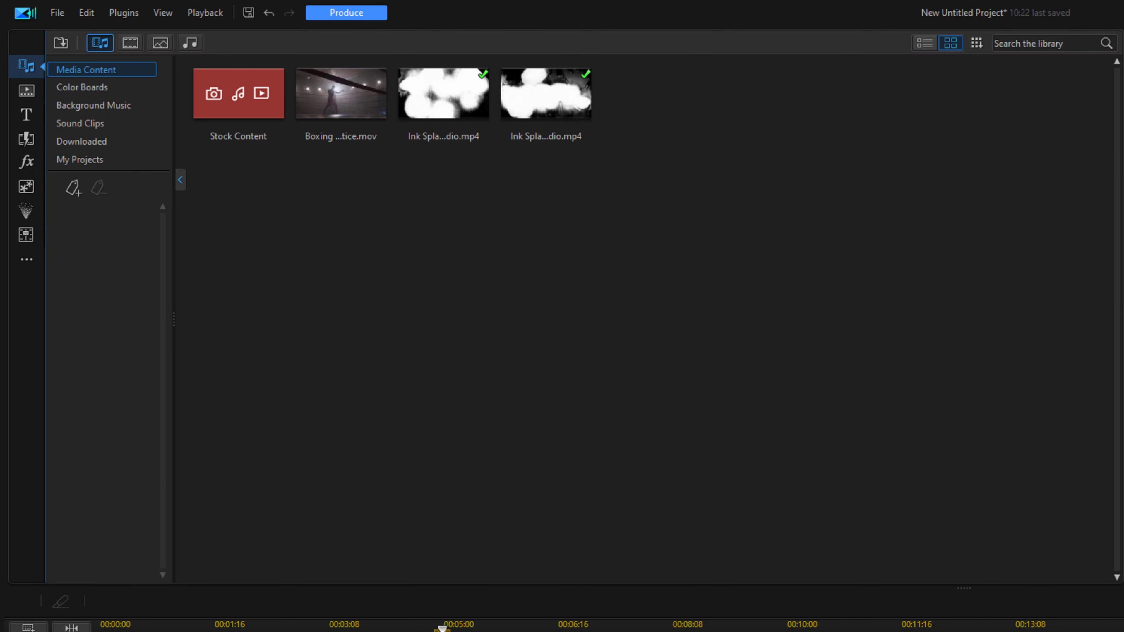
left_click(354, 13)
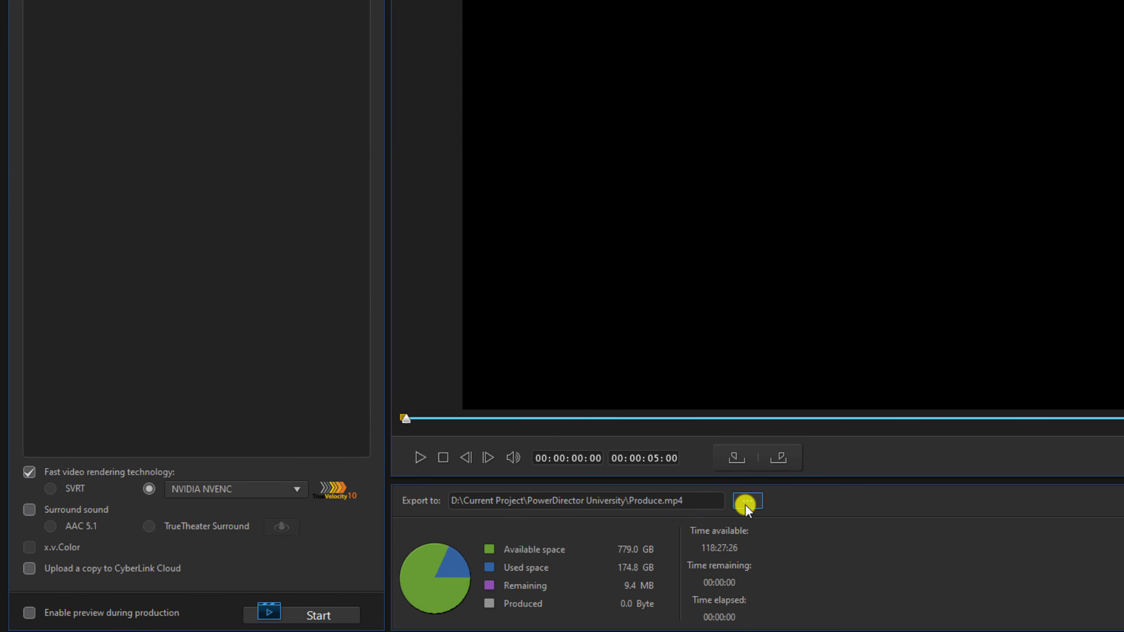
- Produce the project as Title Comp.mp4 in the PowerDirector University folder
left_click(745, 504)
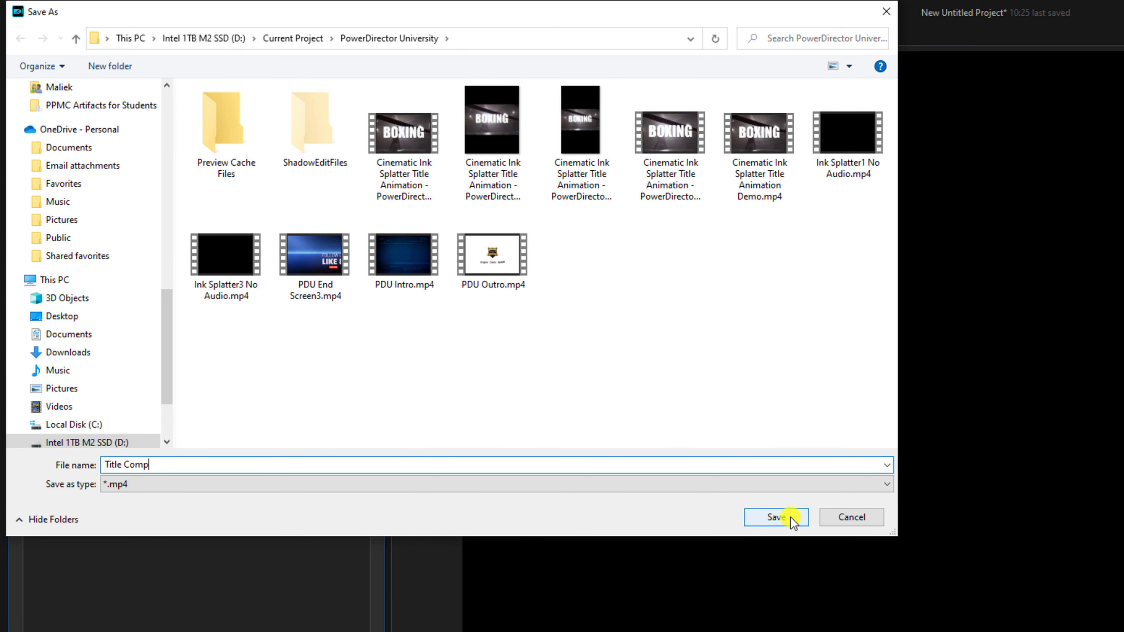
left_click(776, 517)
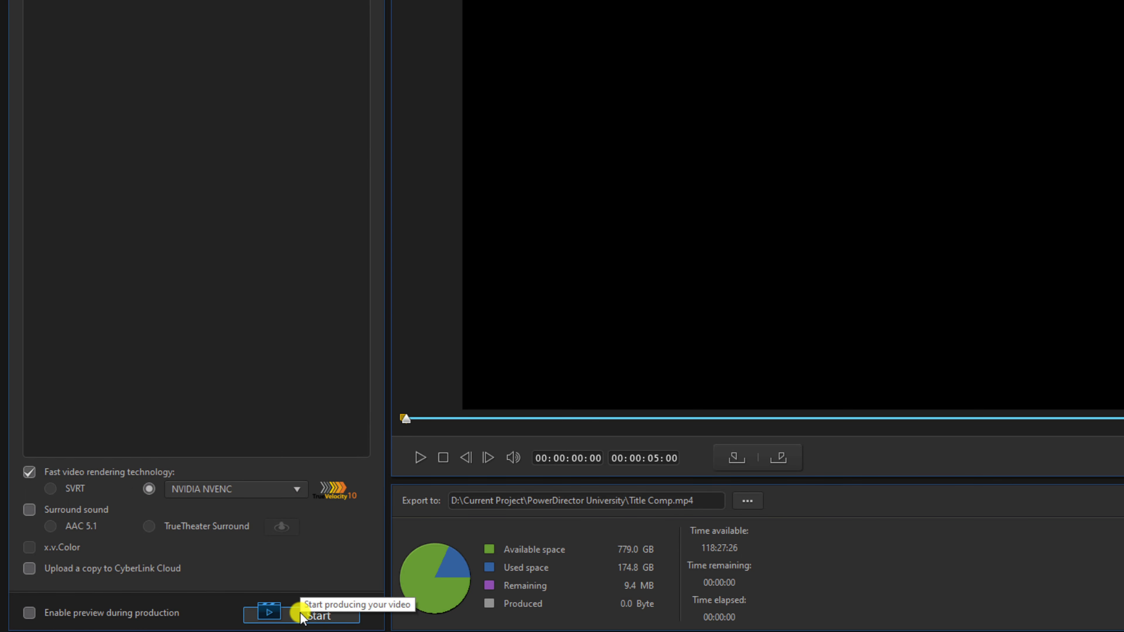
left_click(300, 617)
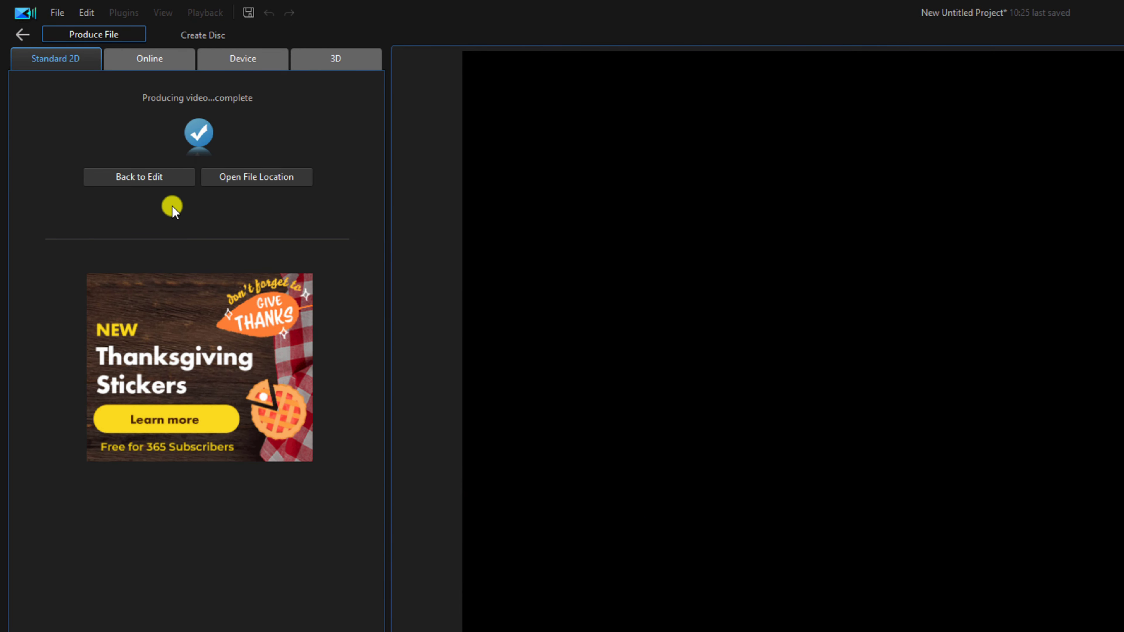
- Return to editing and delete every clip from the timeline
left_click(180, 179)
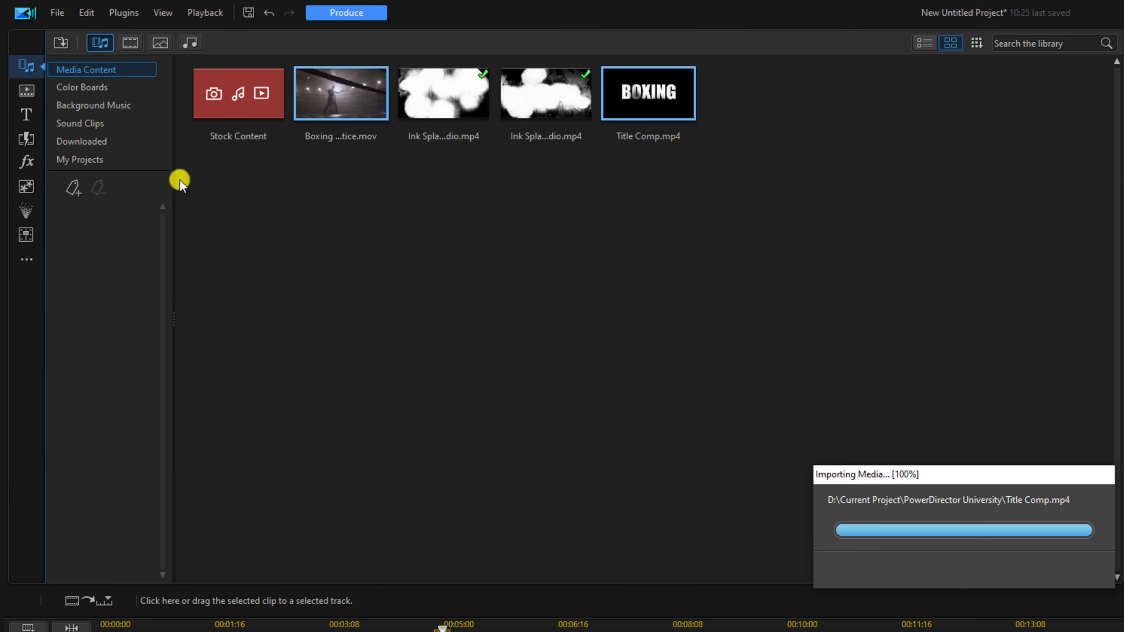
left_click(522, 527)
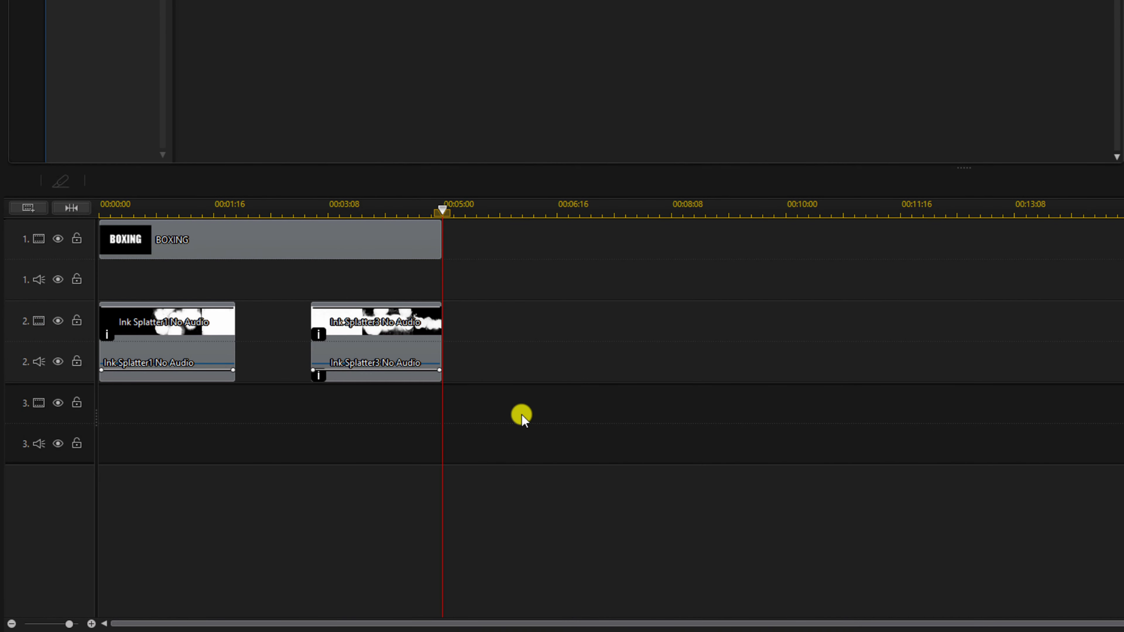
key("ctrl+a")
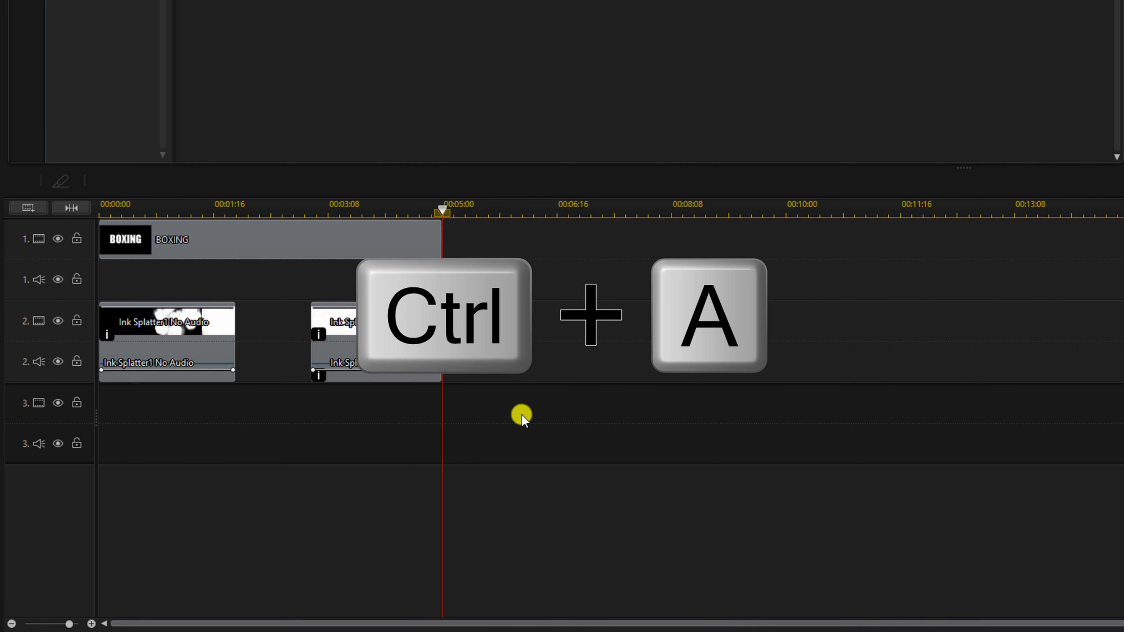
key("Delete")
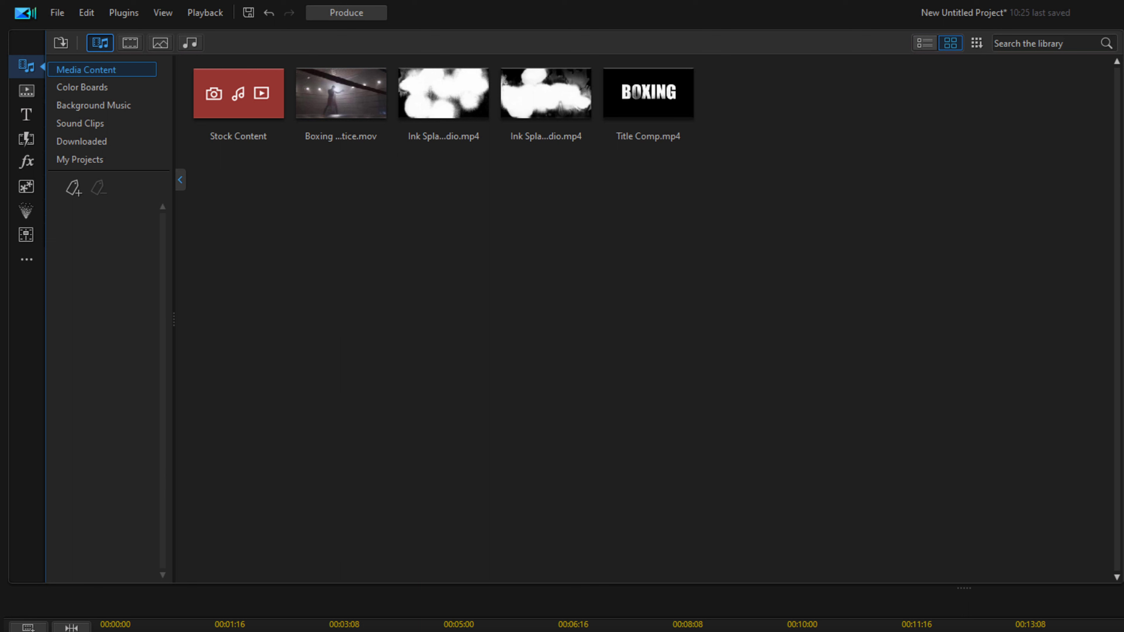
left_click(345, 97)
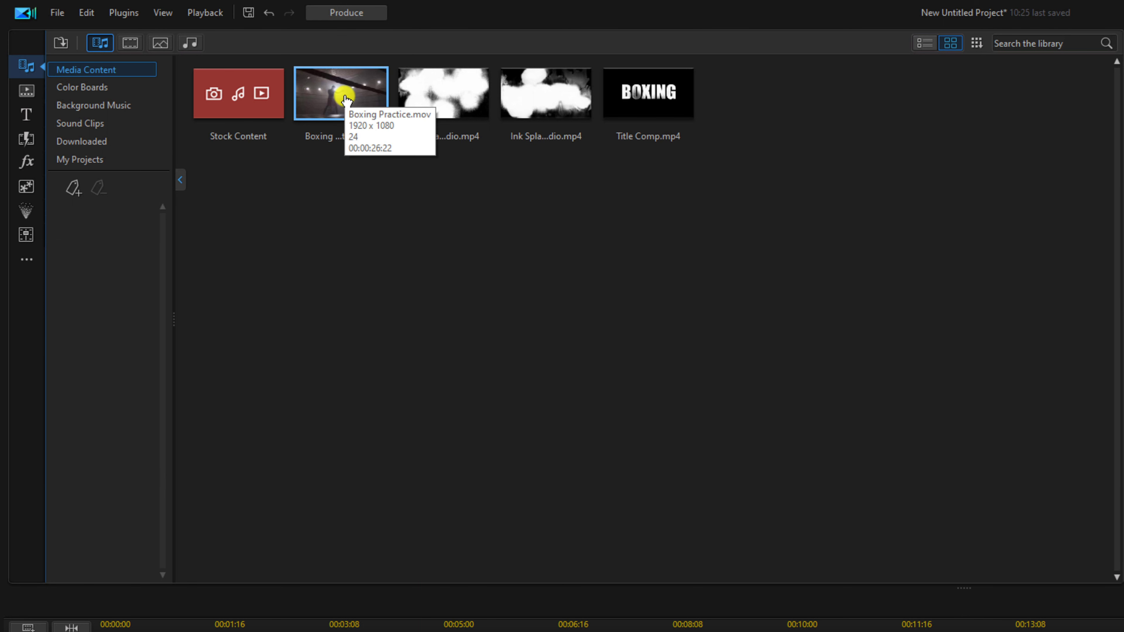
- Put Boxing Practice.mov on track 1 and Title Comp.mp4 on track 2, then preview
left_click(345, 97)
left_click_drag(345, 96, 81, 268)
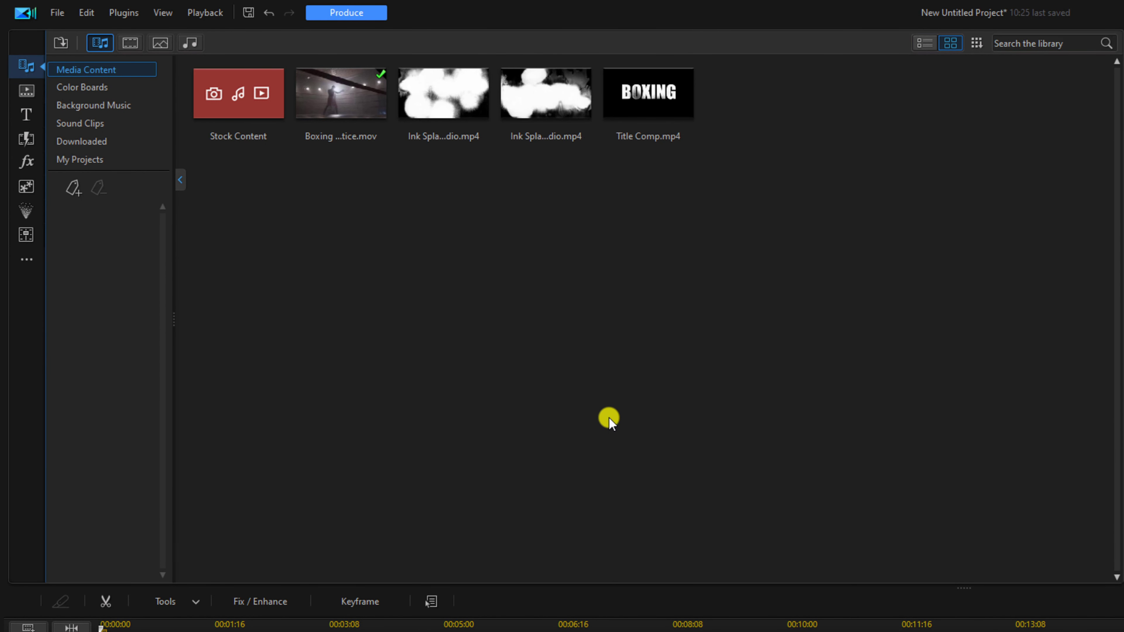
left_click(646, 100)
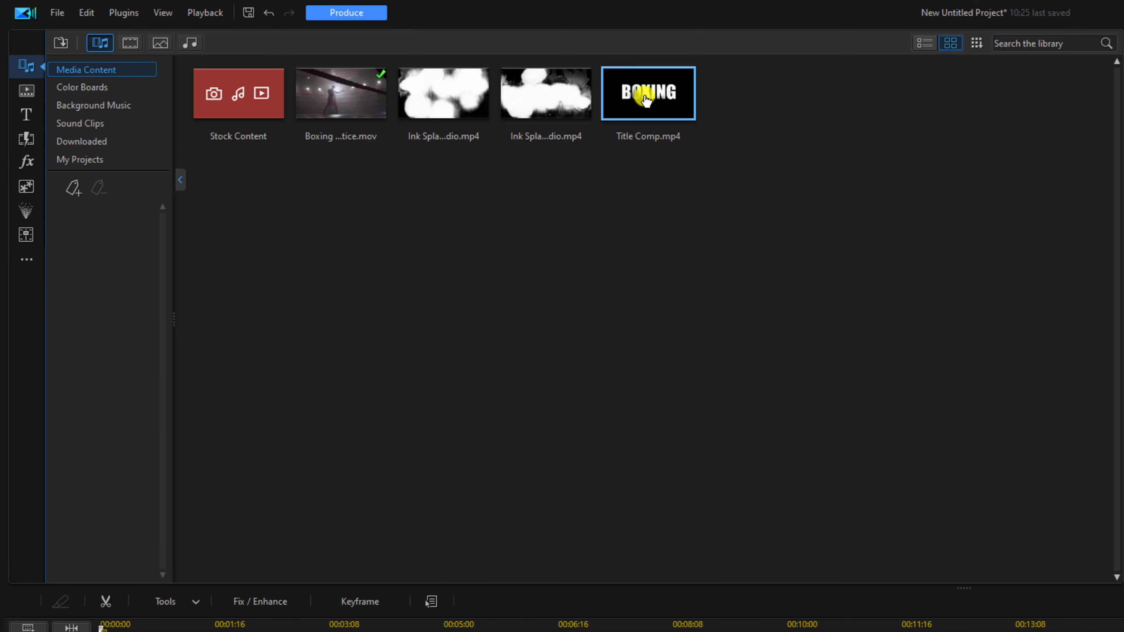
left_click(646, 100)
left_click_drag(646, 100, 101, 334)
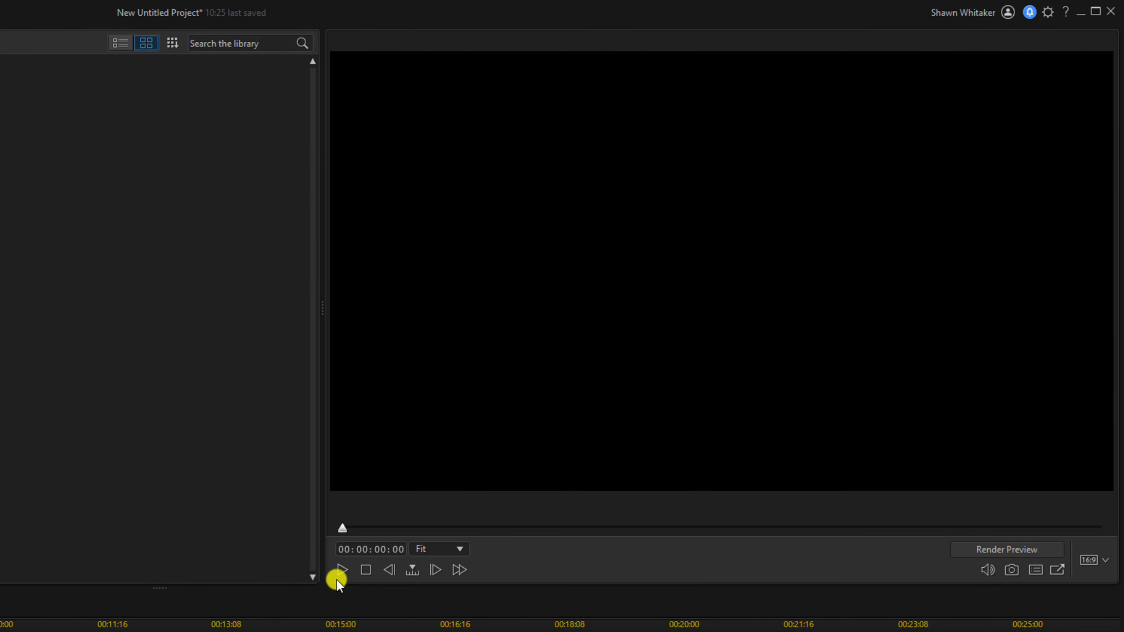
left_click(340, 571)
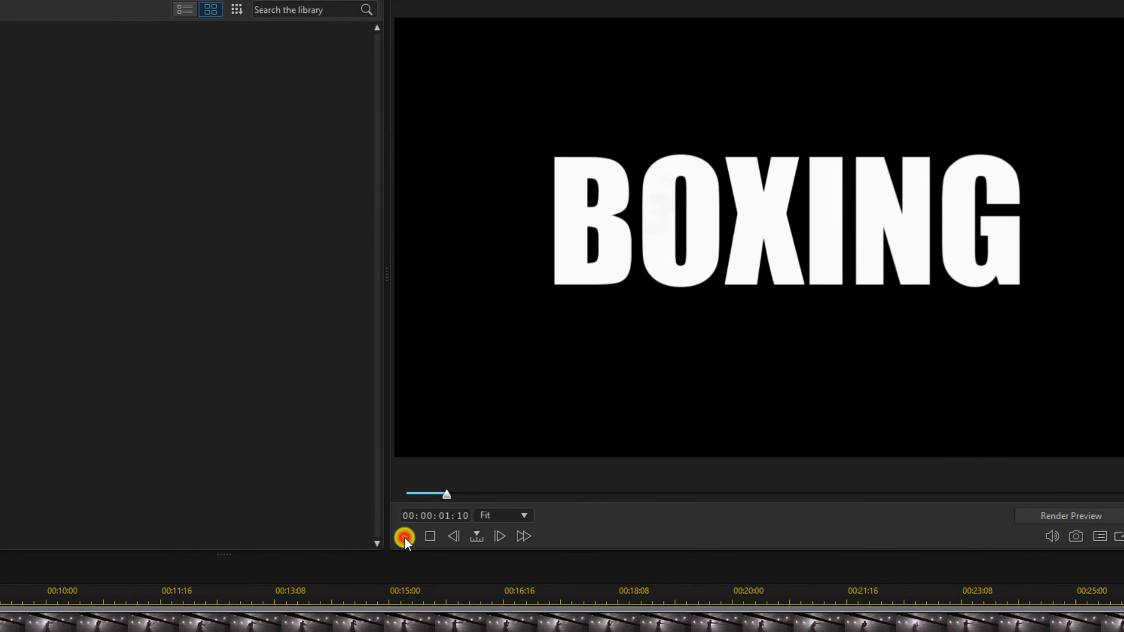
left_click(404, 536)
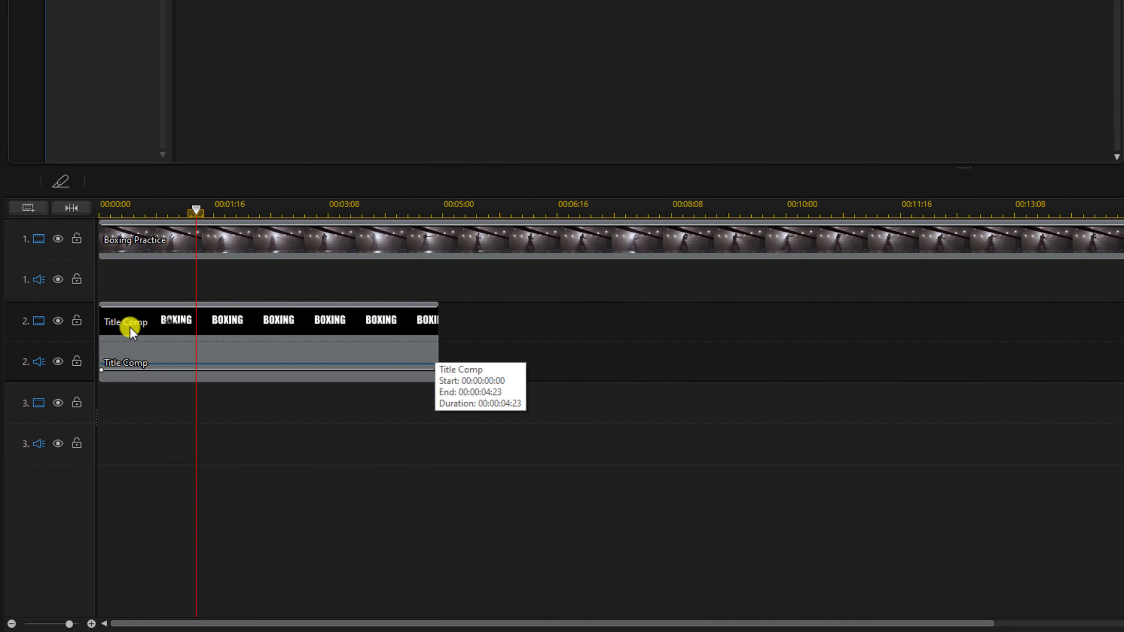
- Apply the Screen blending mode to the Title Comp clip
left_click(245, 326)
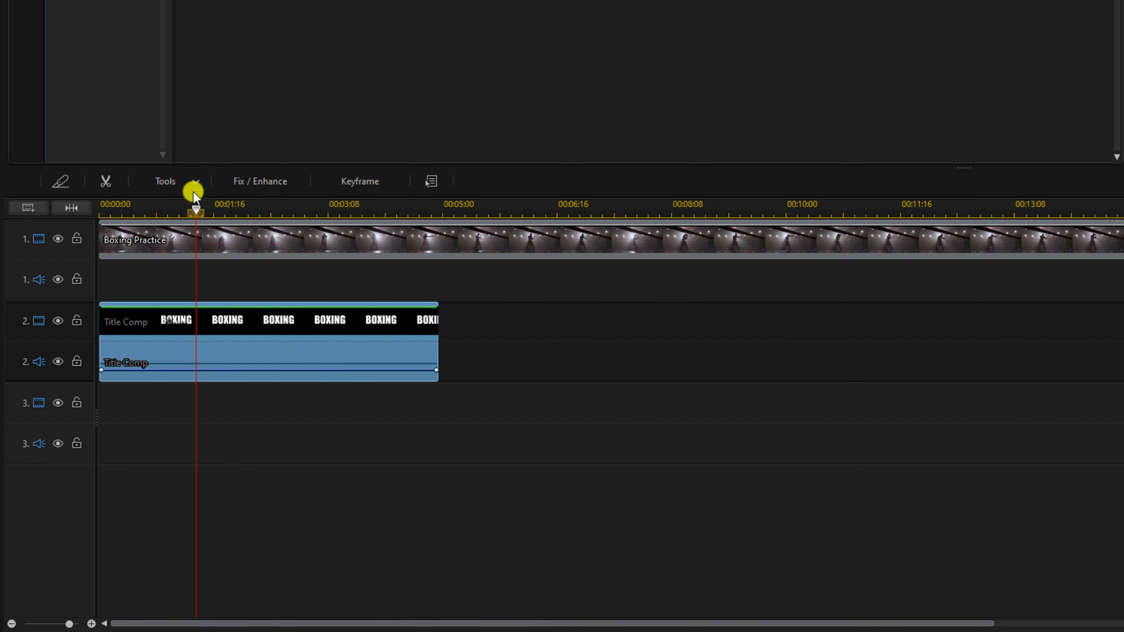
left_click(196, 184)
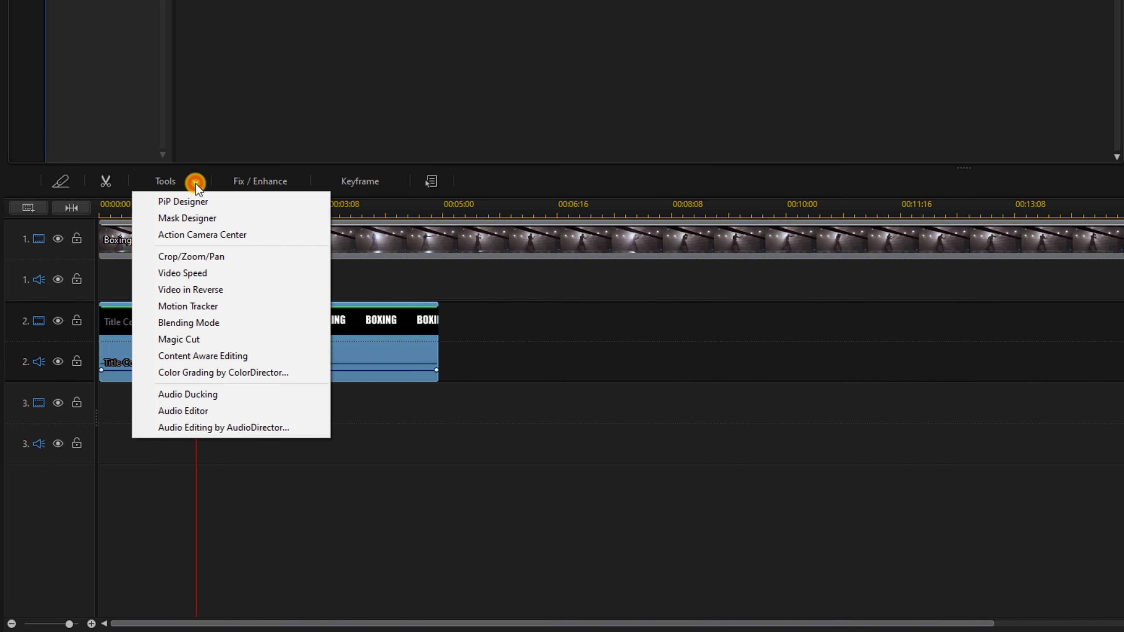
left_click(250, 324)
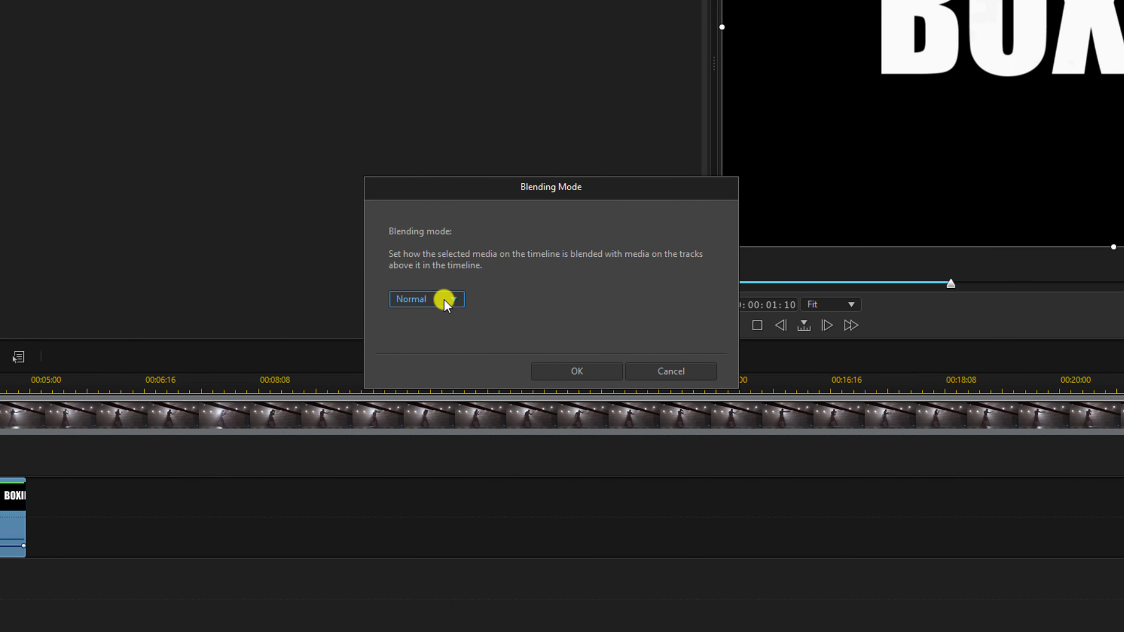
left_click(443, 300)
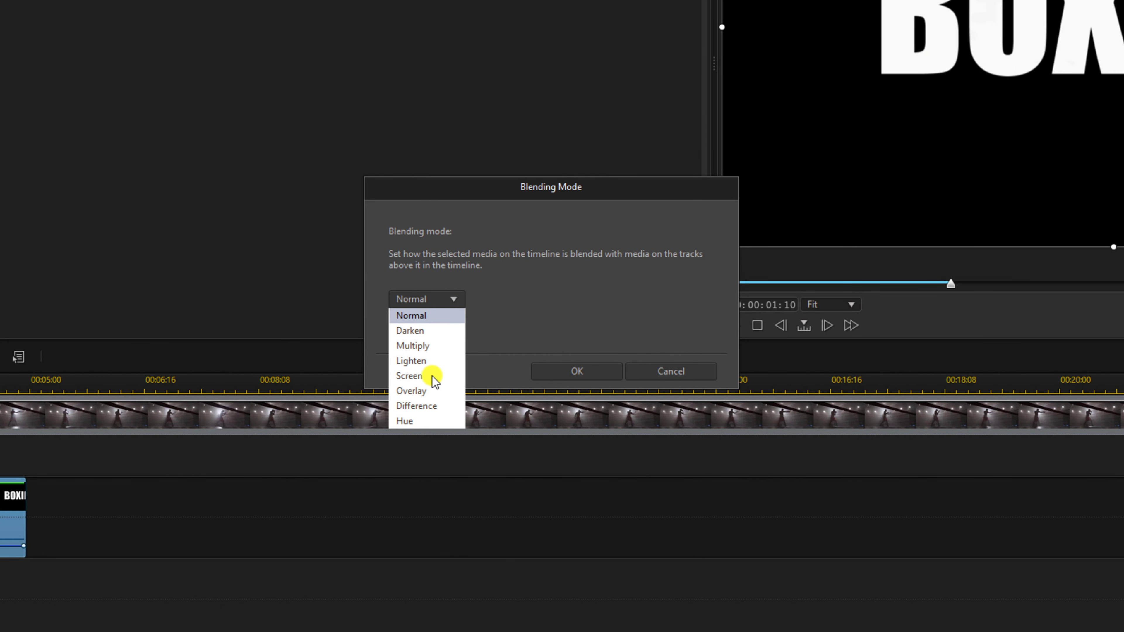
key("Down")
key("Down")
key("Down")
key("Down")
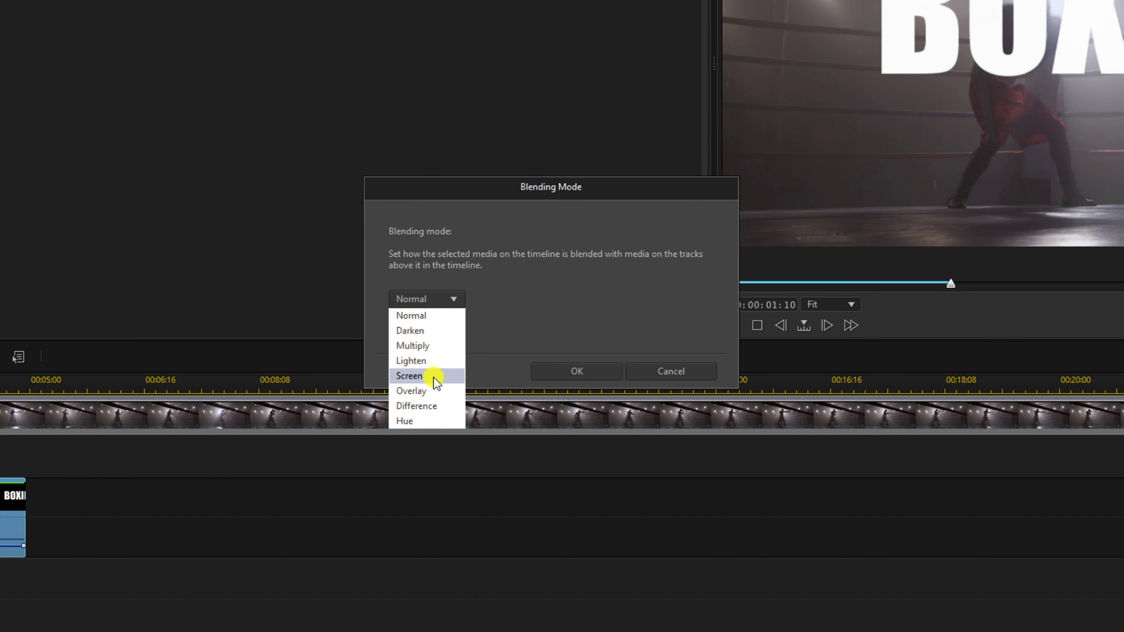
left_click(433, 377)
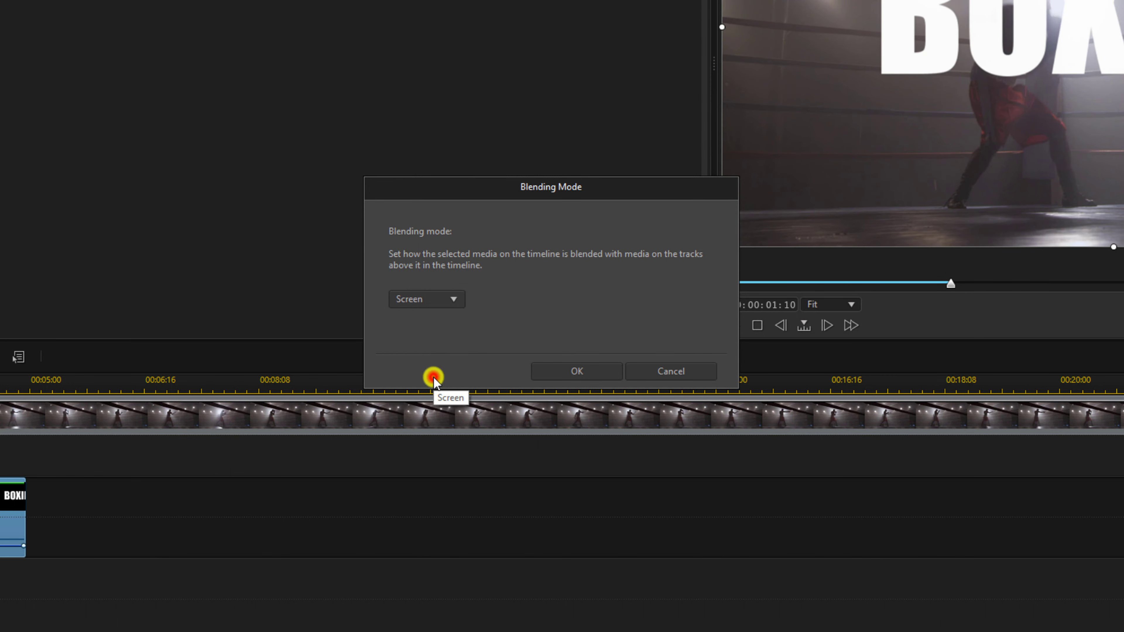
left_click(555, 371)
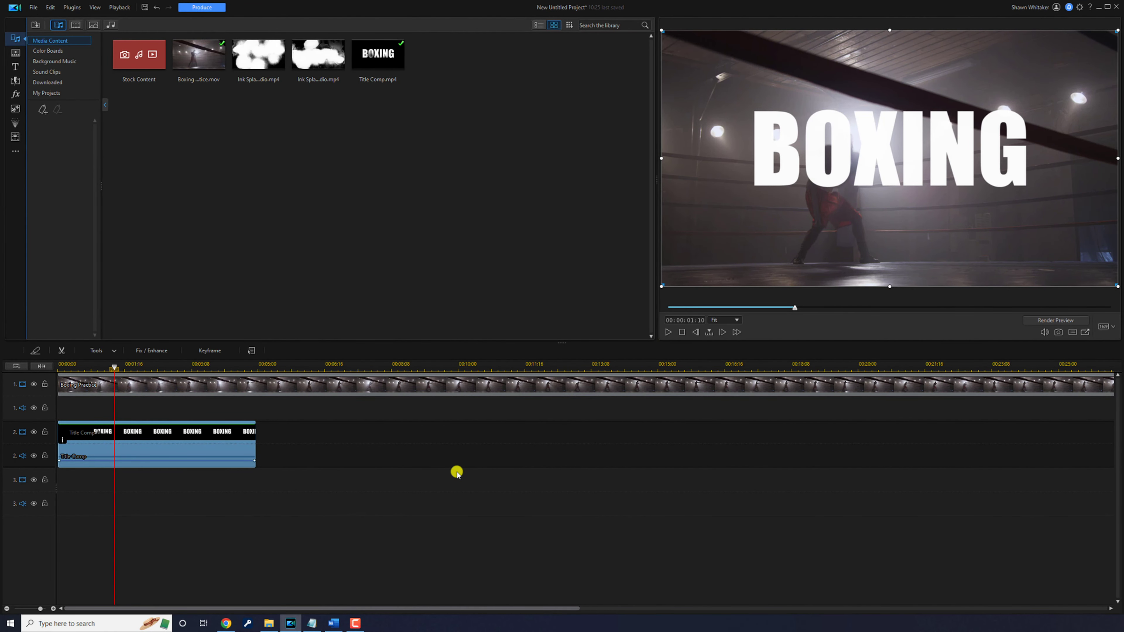
left_click(456, 472)
left_click_drag(114, 367, 13, 381)
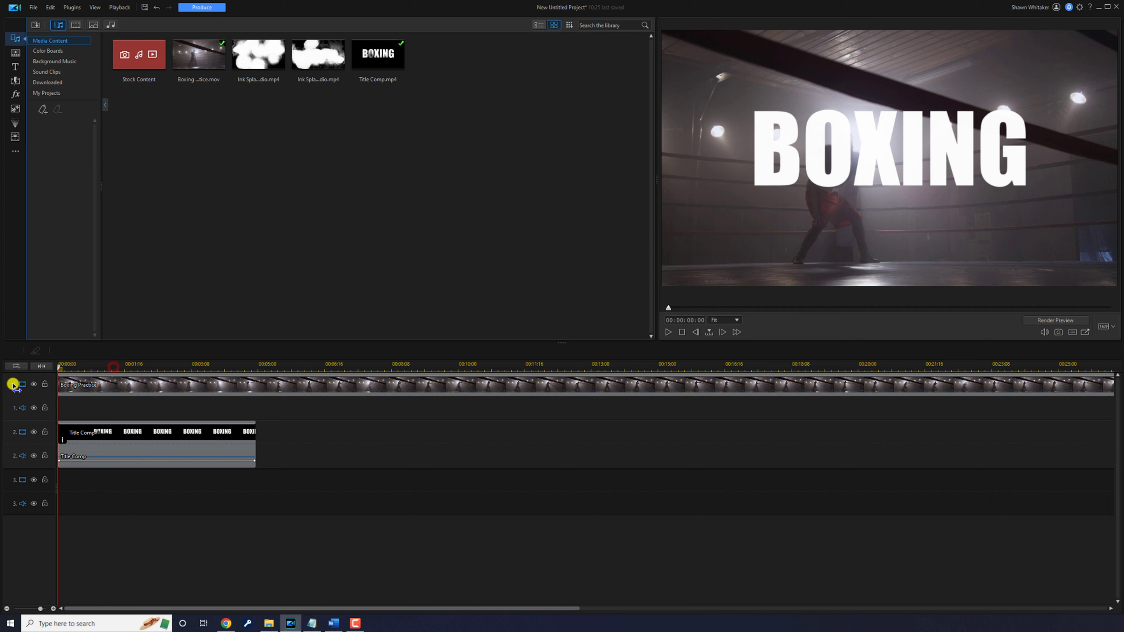
left_click(668, 333)
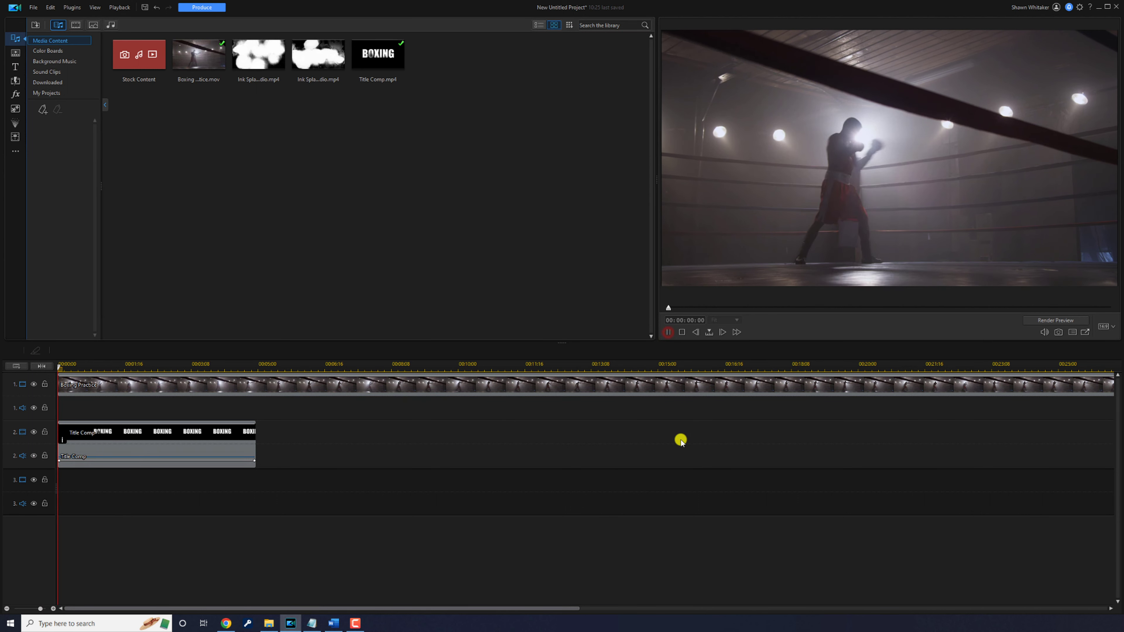